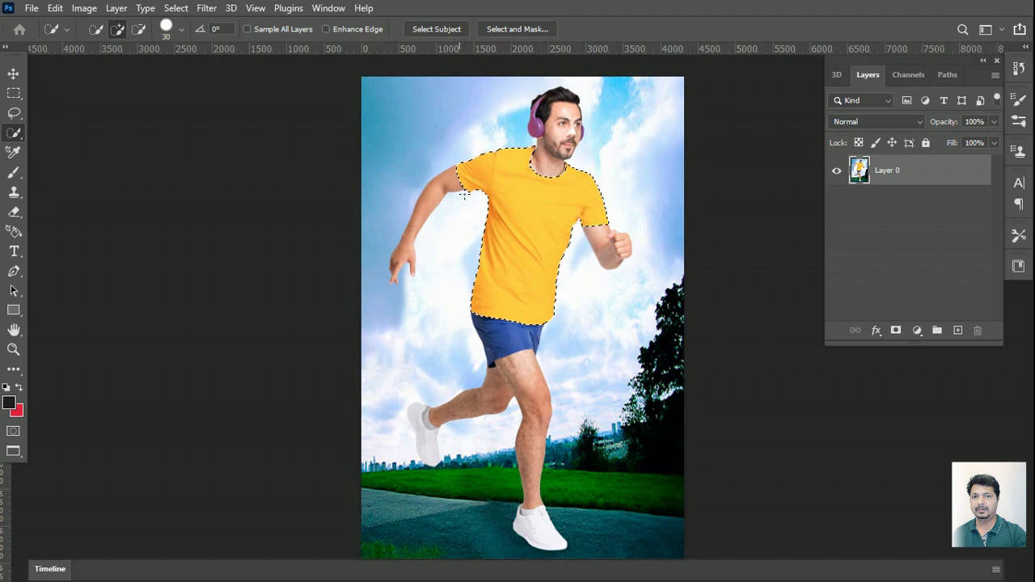
- Add both arms, the face, hair and headphones to the Quick Selection
left_click(438, 192)
left_click_drag(438, 191, 402, 267)
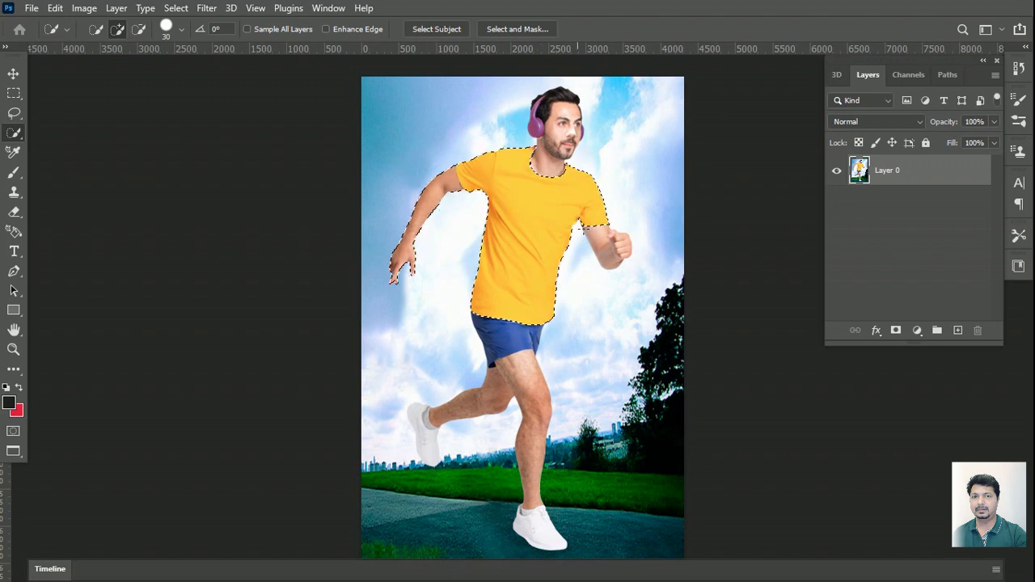
left_click(600, 241)
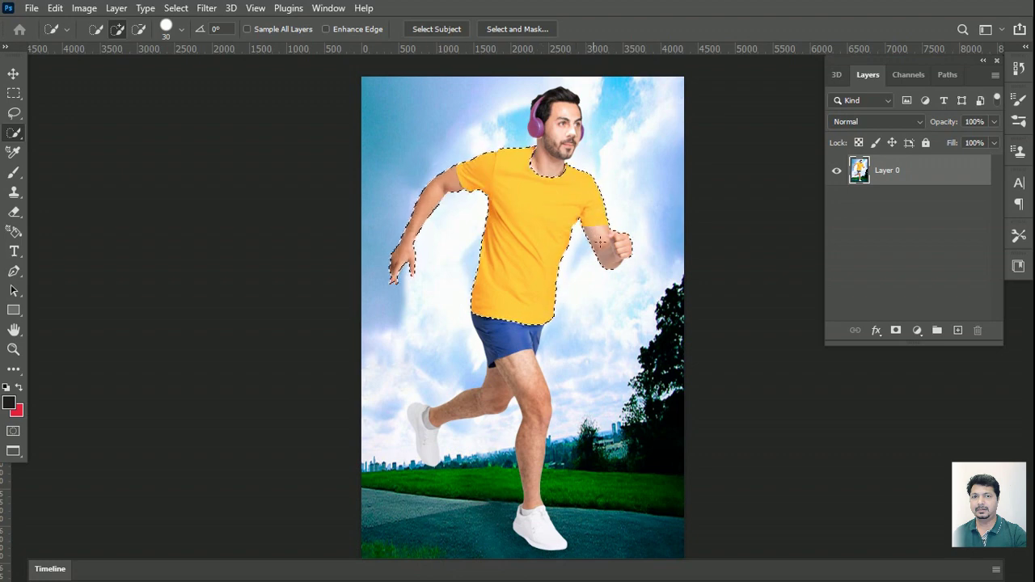
left_click(564, 136)
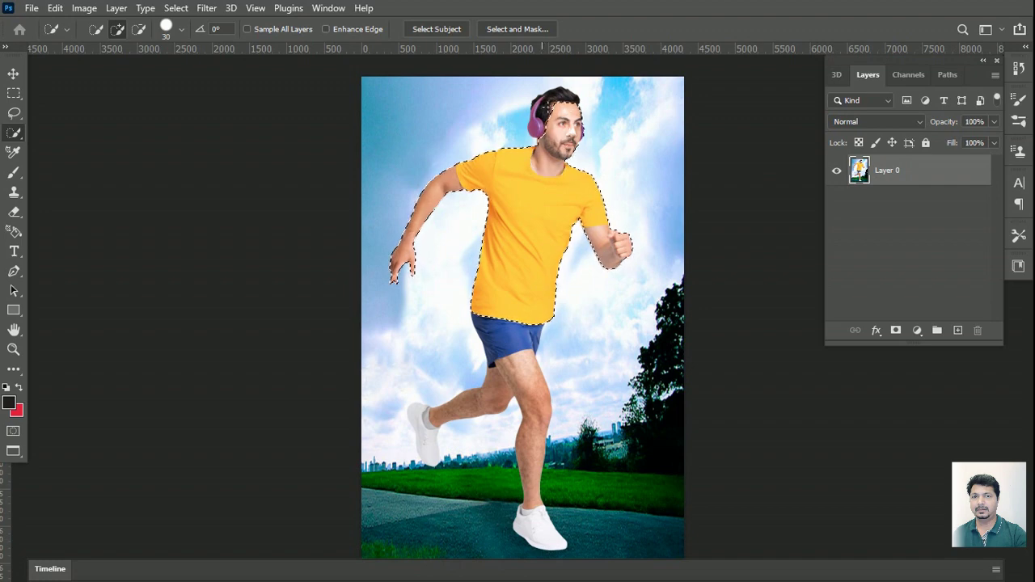
left_click_drag(576, 128, 547, 111)
left_click(548, 111)
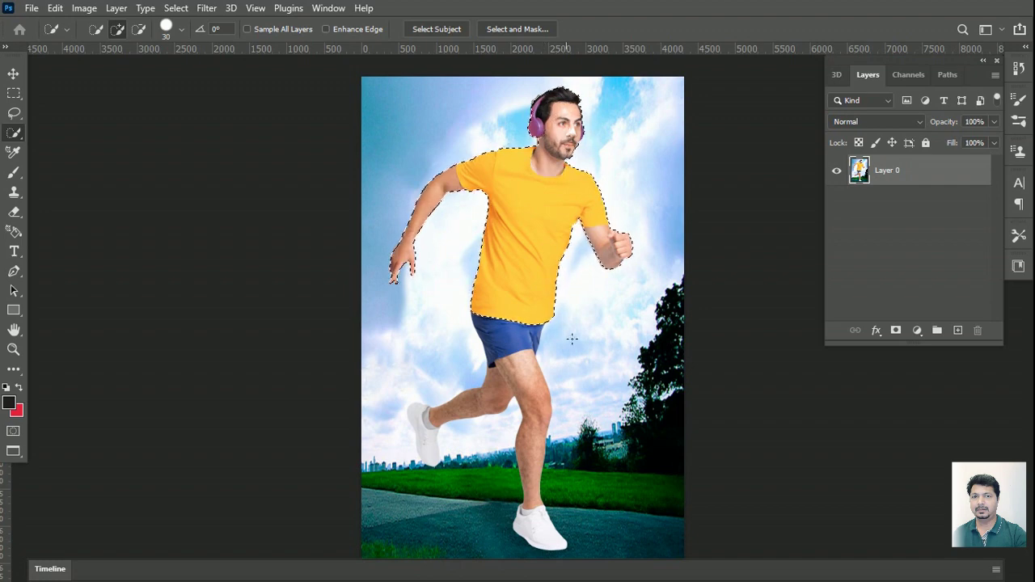
- Add the blue shorts, legs and both white shoes to the selection
left_click(505, 336)
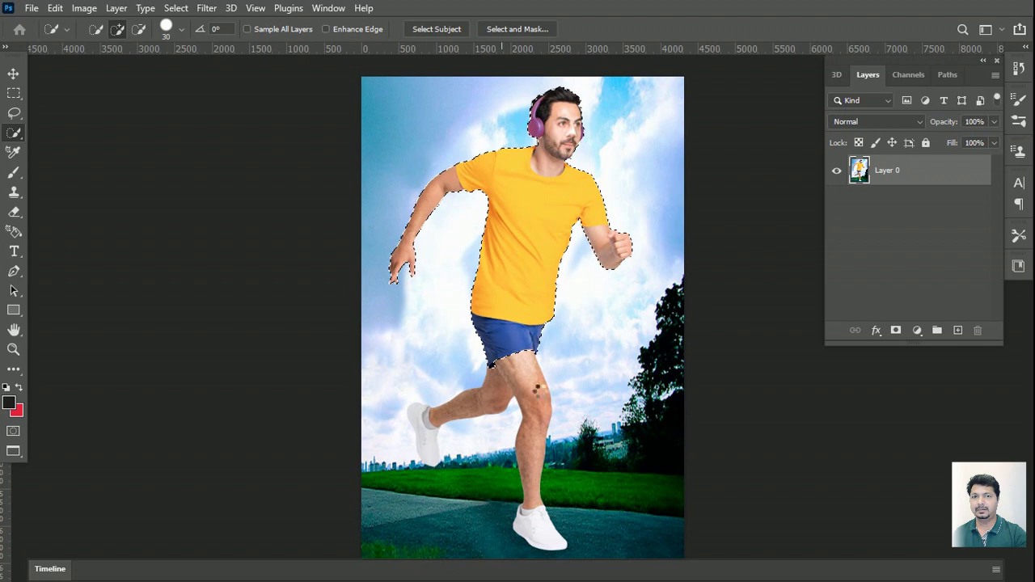
left_click_drag(527, 398, 546, 405)
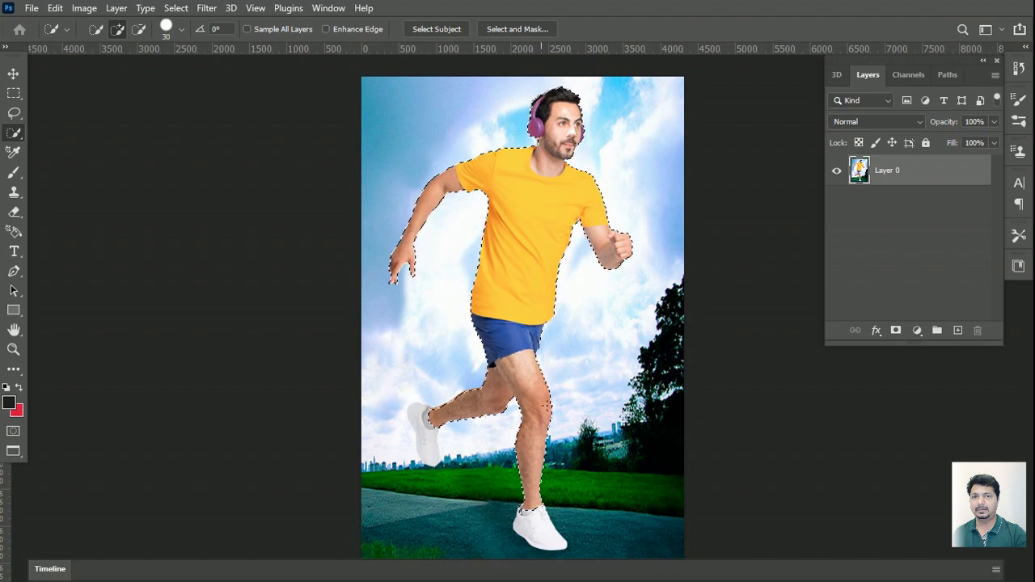
left_click(432, 445)
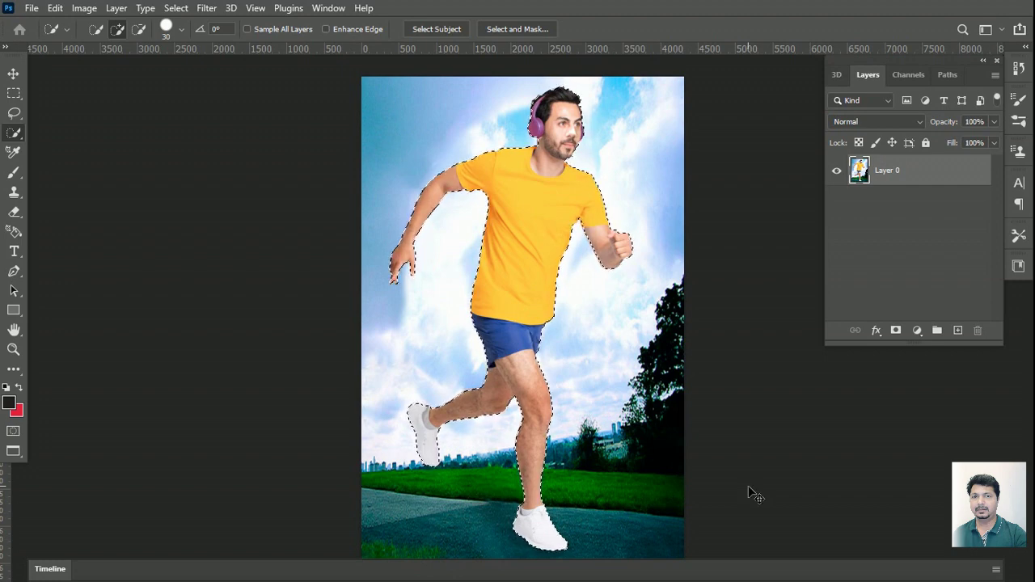
- Copy the runner to Layer 1, reload its outline, hide Layer 1 and select Layer 0
key("ctrl+j")
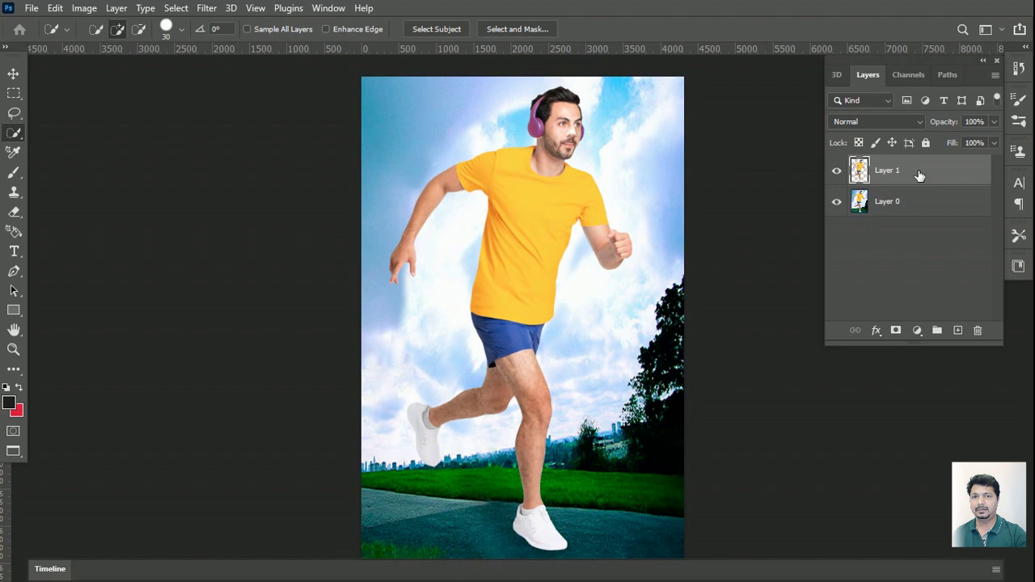
left_click(865, 174, "ctrl")
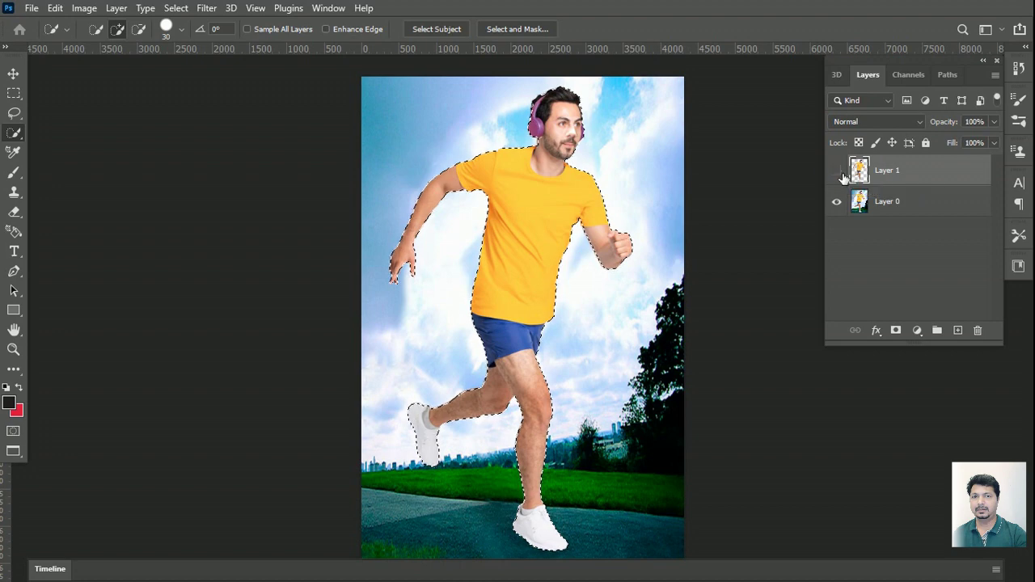
left_click(837, 170)
left_click(893, 206)
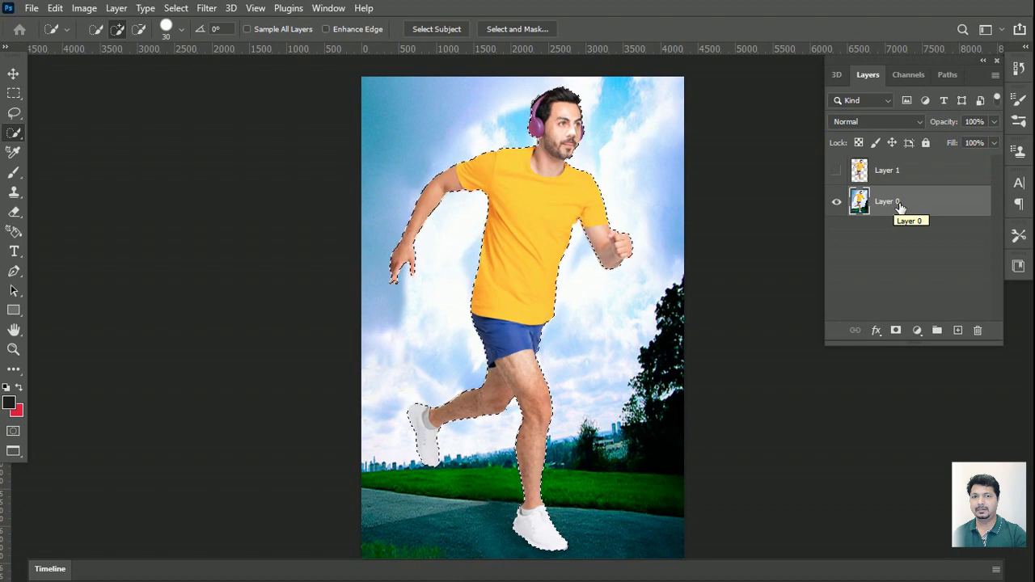
left_click(176, 8)
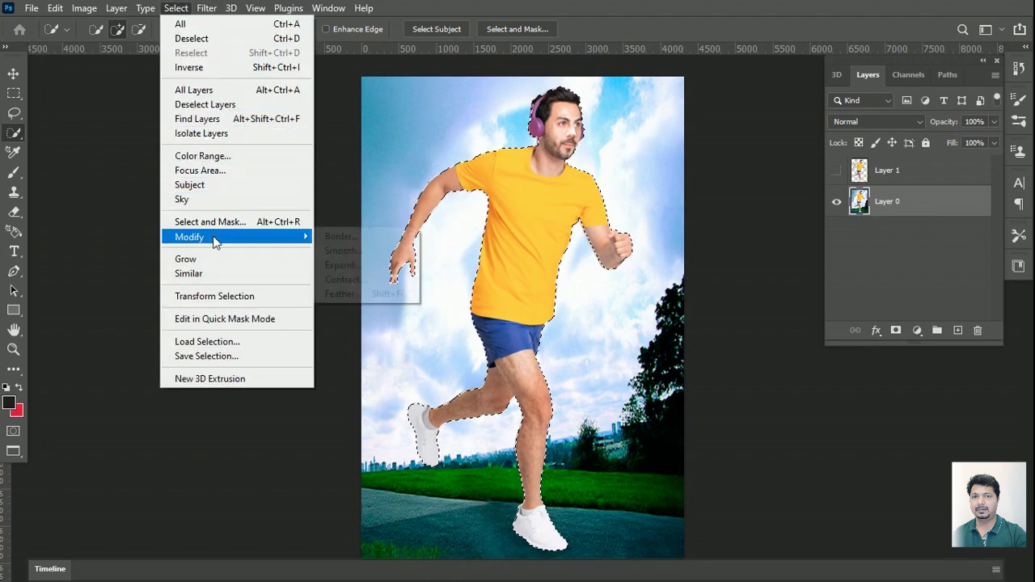
mouse_move(190, 237)
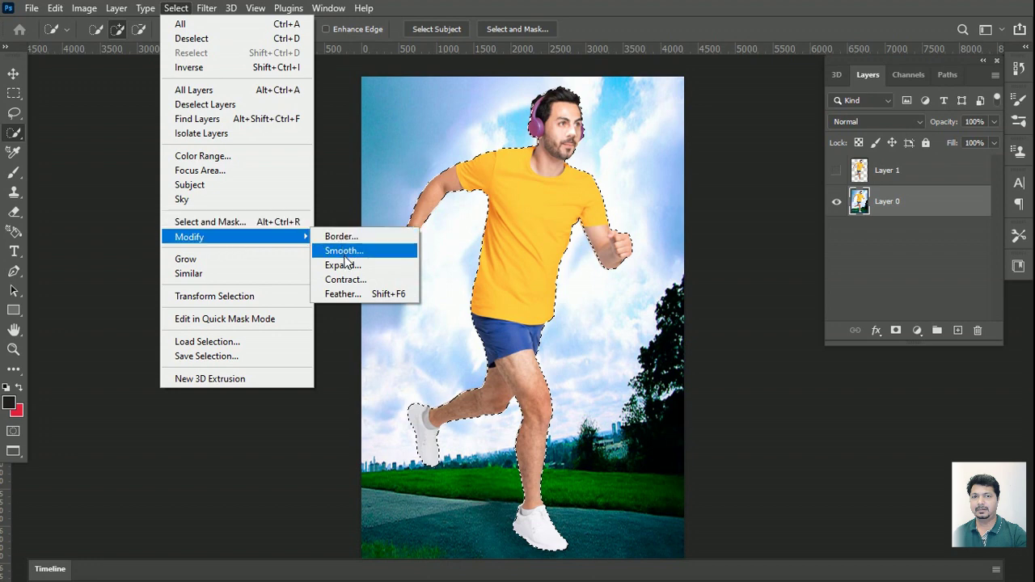
- Expand the runner selection by 20 pixels
left_click(344, 266)
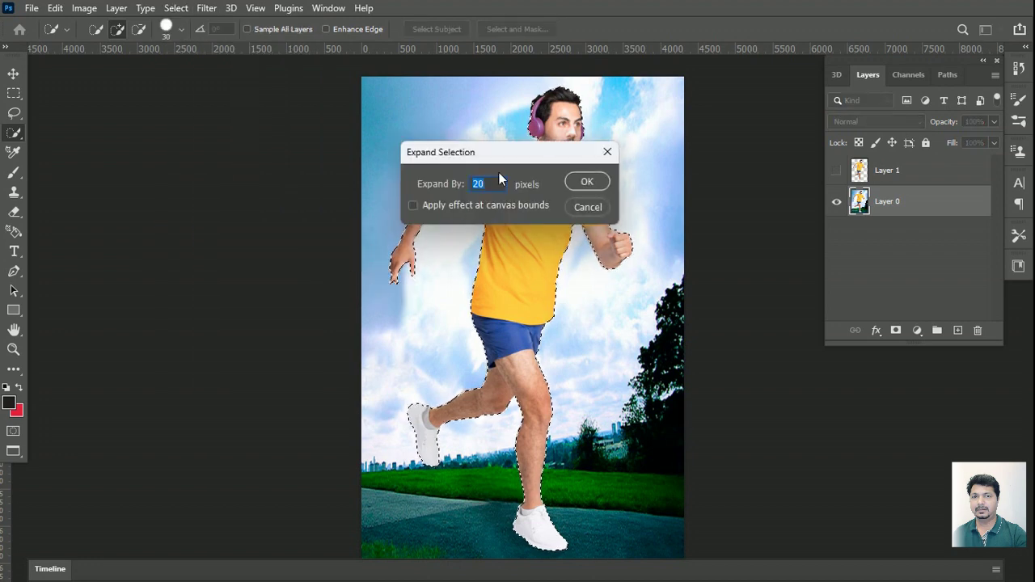
type("2")
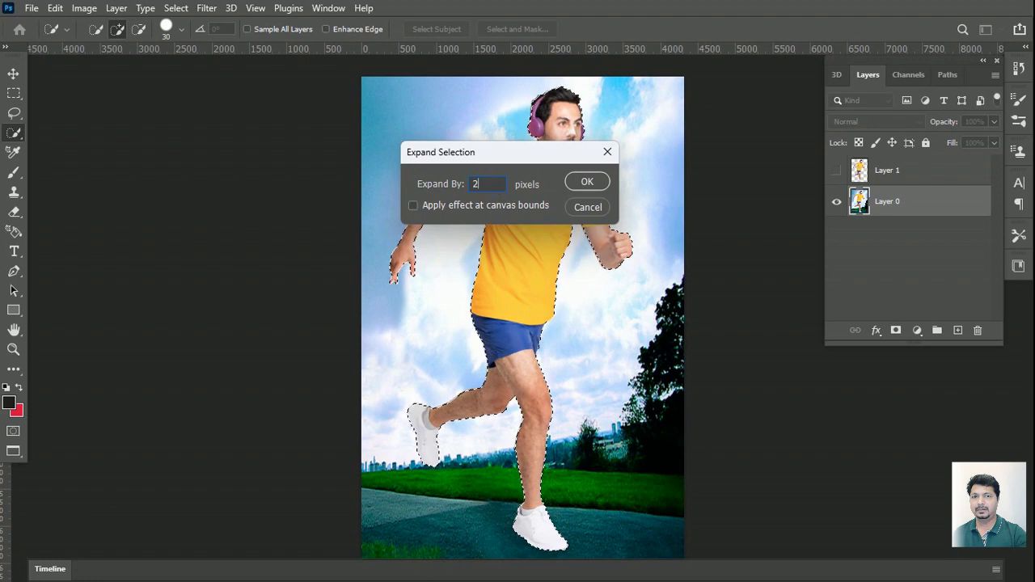
type("0")
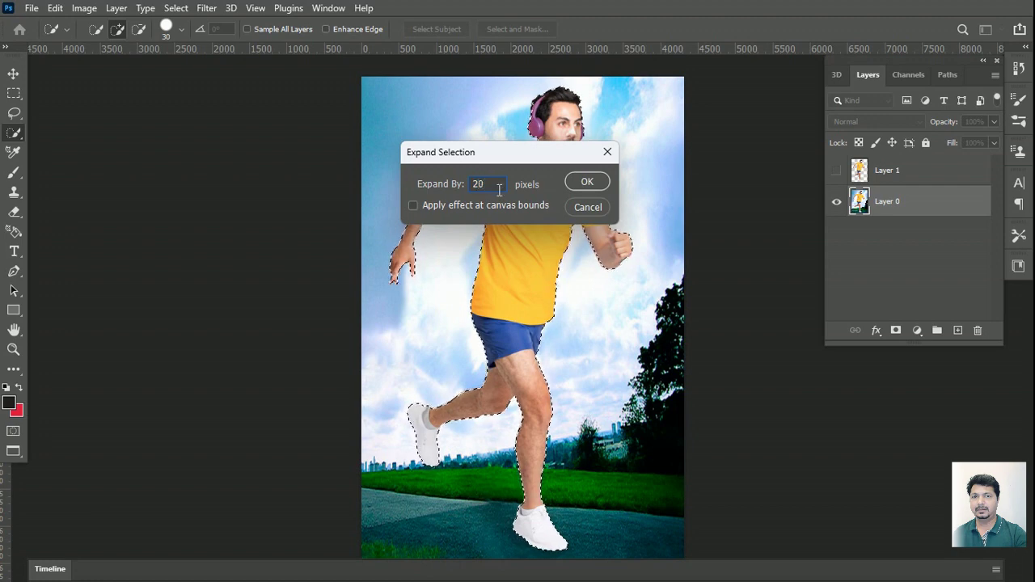
left_click(588, 182)
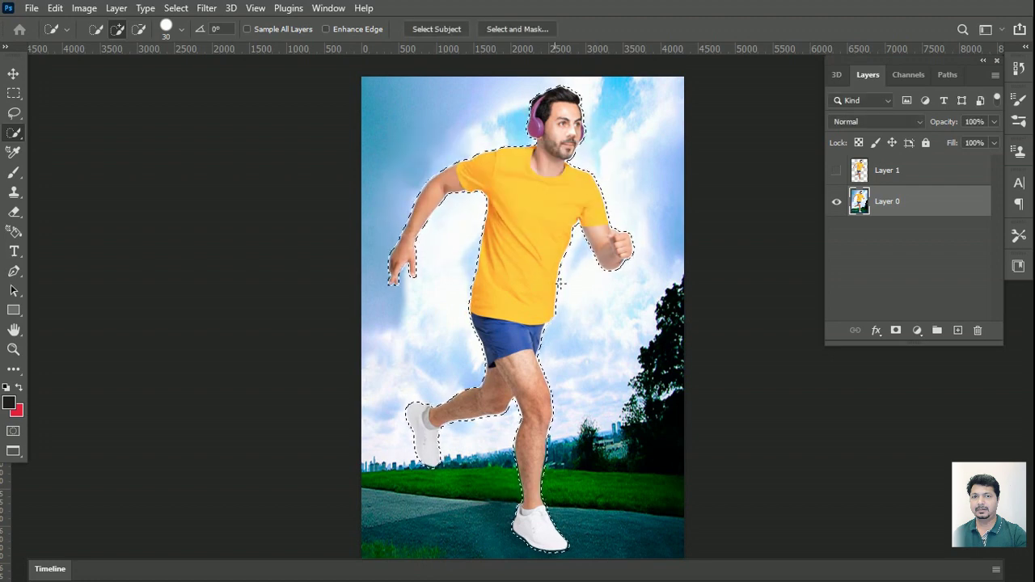
- Content-Aware fill the selection to erase the runner from Layer 0, then deselect
key("shift+F5")
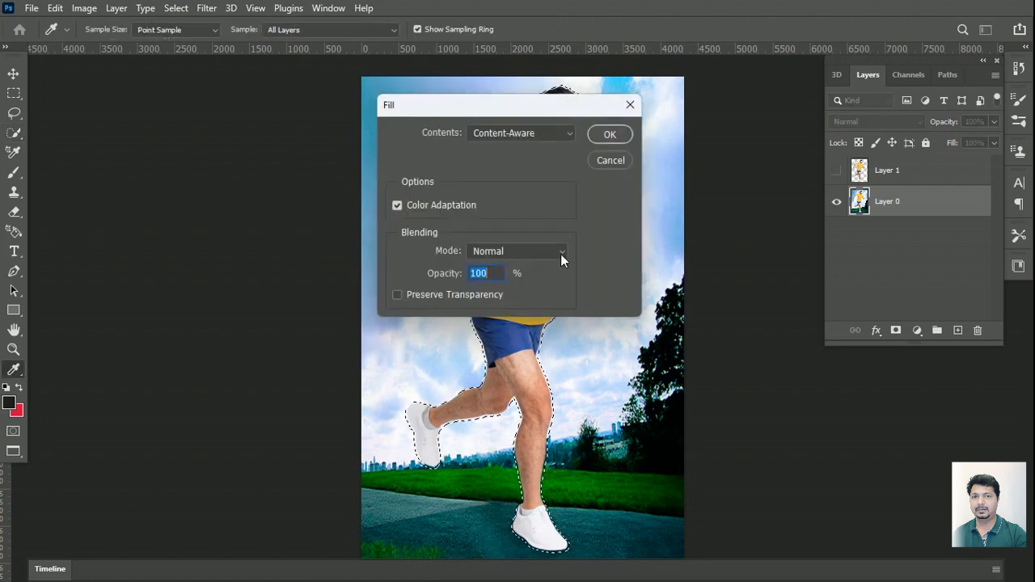
left_click(567, 139)
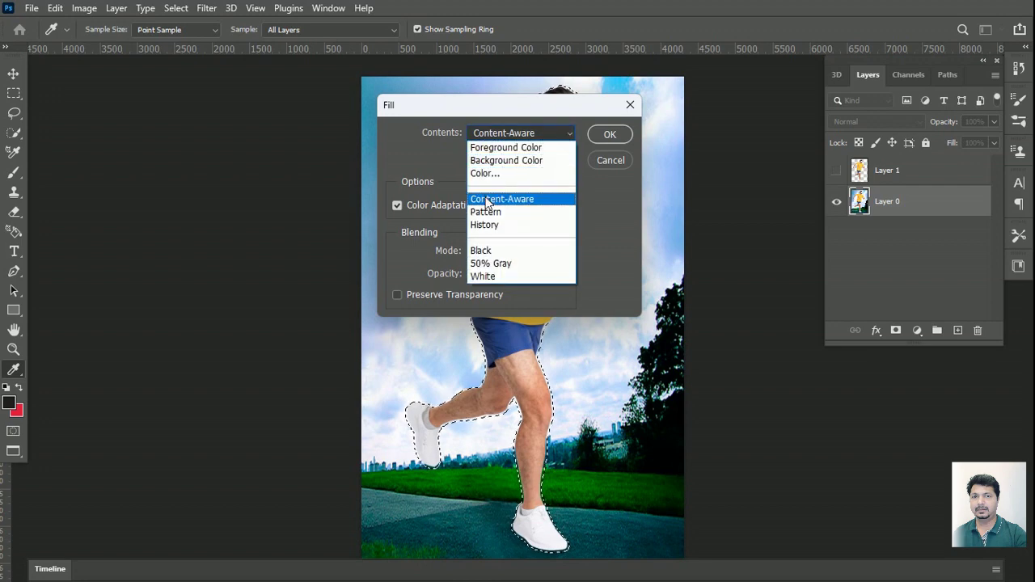
left_click(507, 201)
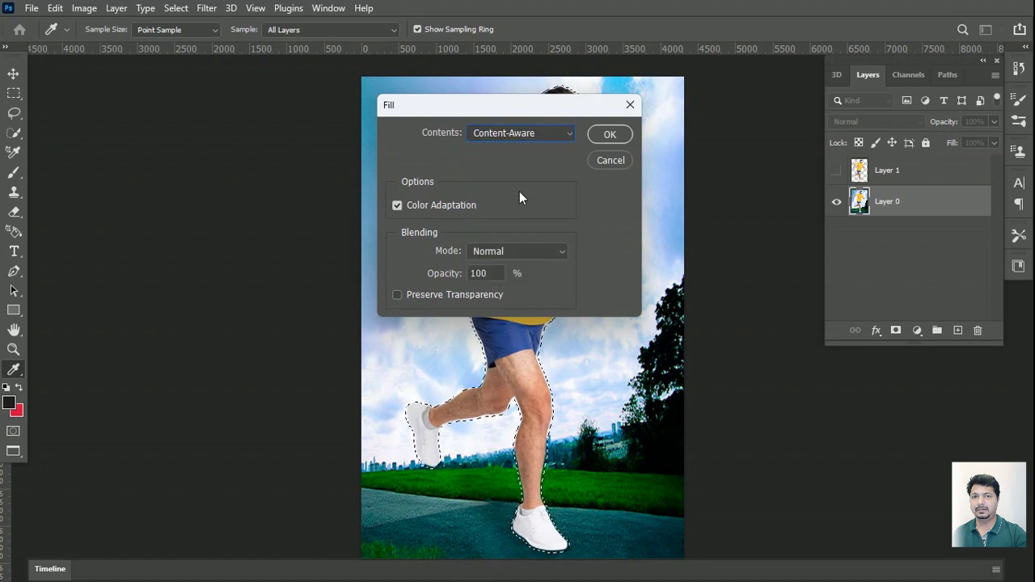
left_click(612, 135)
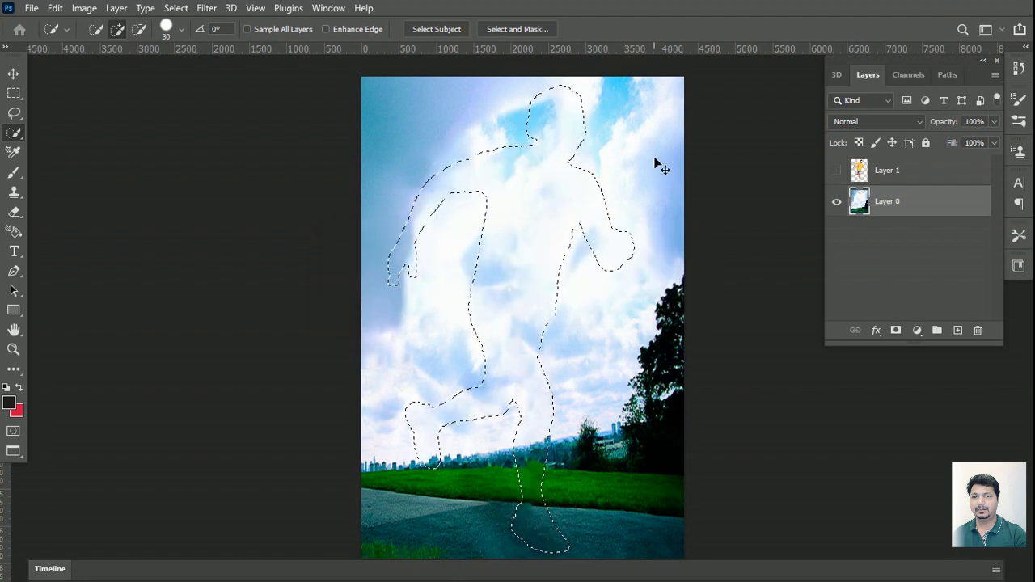
key("ctrl+d")
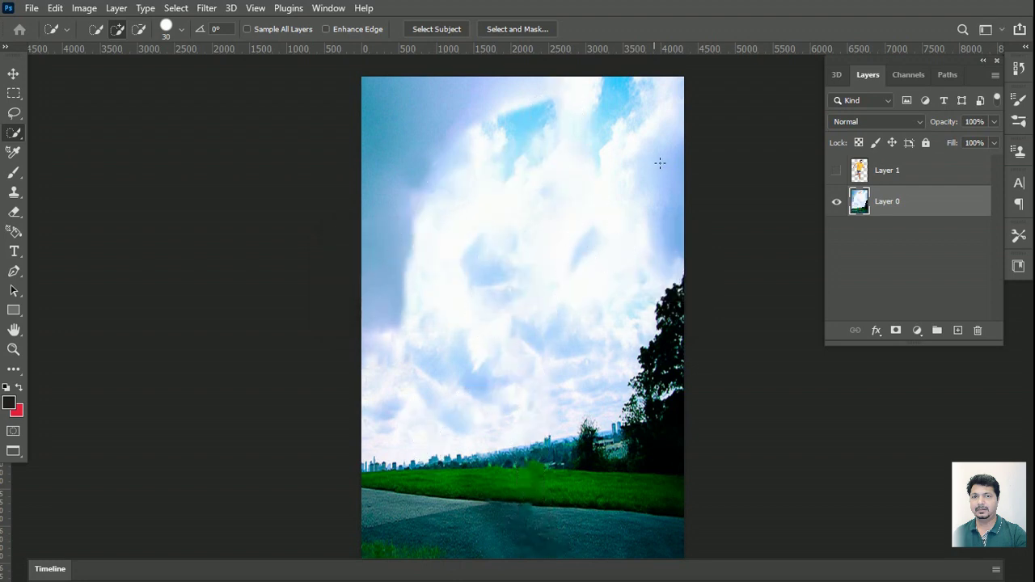
- Select and unhide Layer 1, then apply Puppet Warp to the runner
left_click(926, 177)
left_click(837, 171)
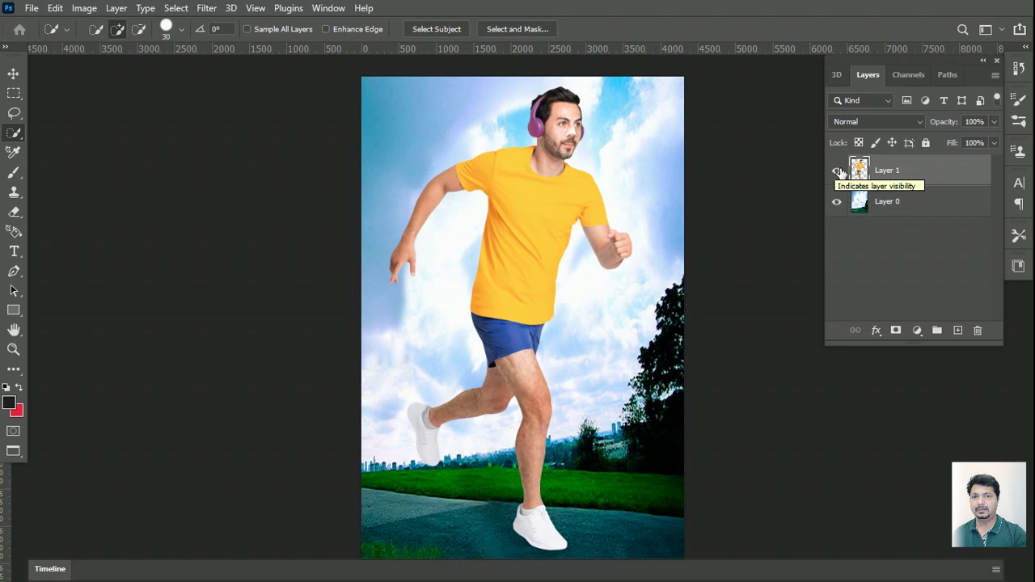
left_click(55, 8)
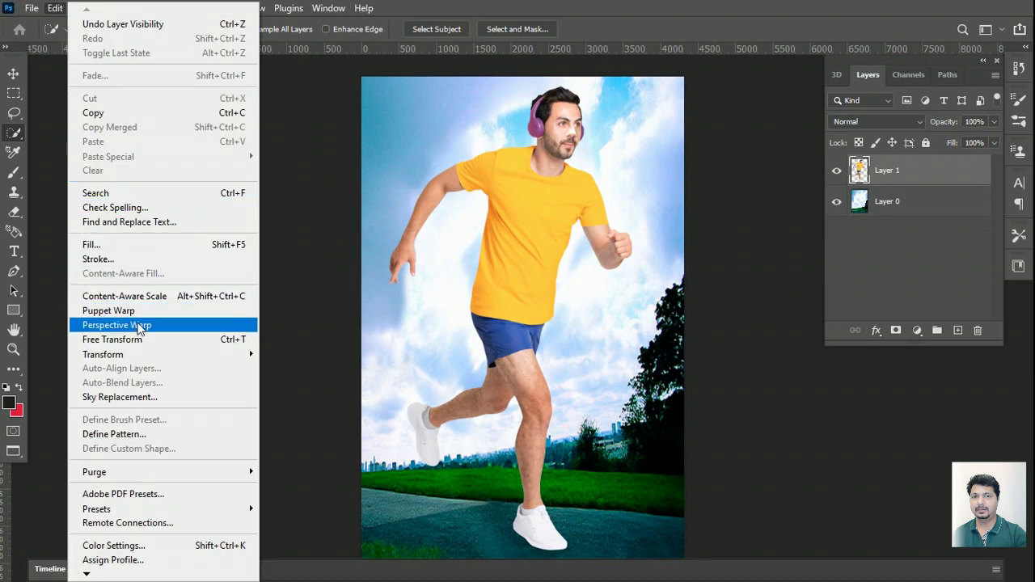
left_click(136, 314)
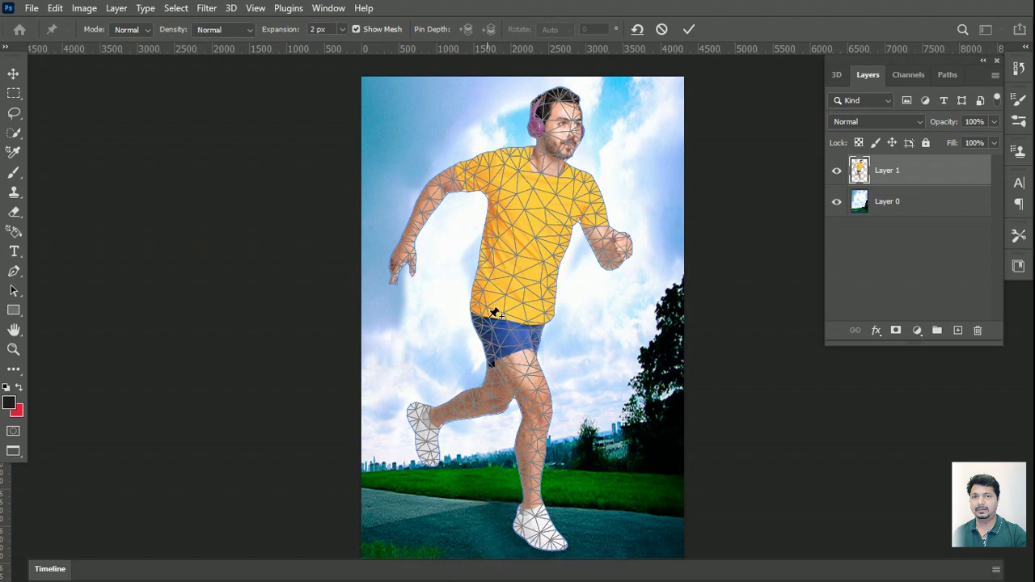
- Pin both shirt-hem hips and the chest, then lean the torso forward to −15°
left_click(478, 301)
left_click(544, 305)
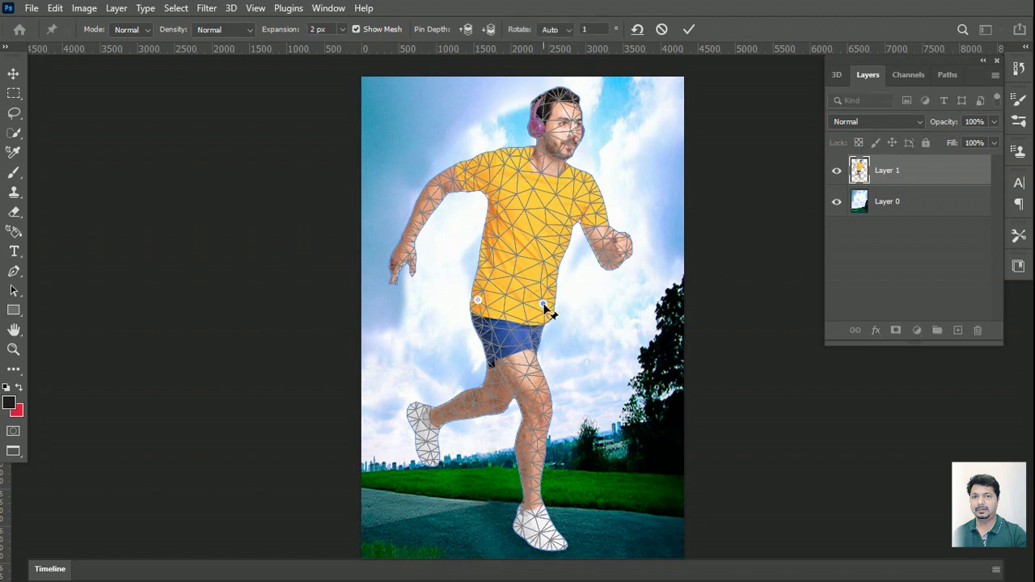
left_click(543, 189)
left_click_drag(543, 189, 520, 187)
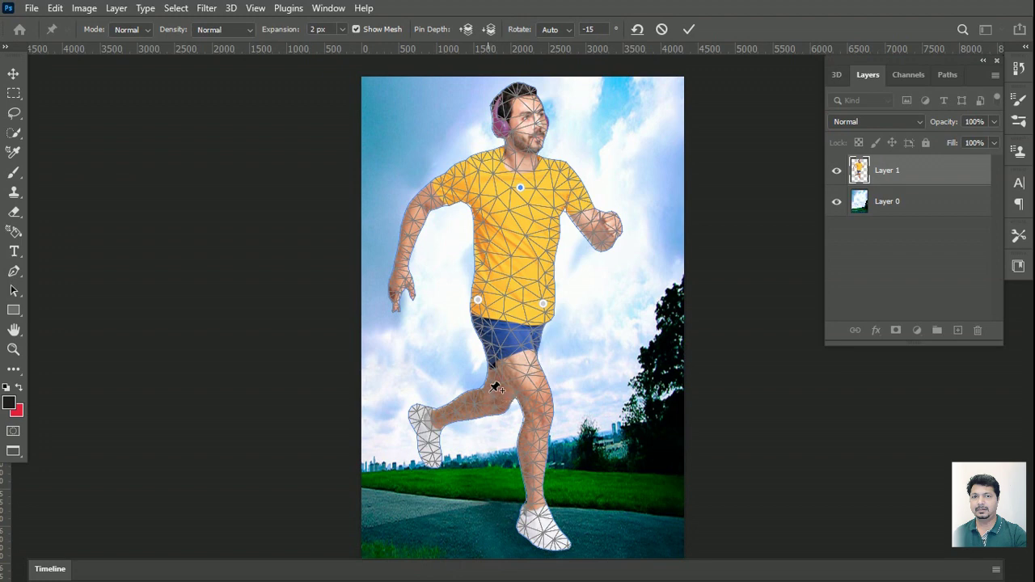
- Pin both legs, lowering the back foot and shifting the front foot slightly left
left_click(489, 383)
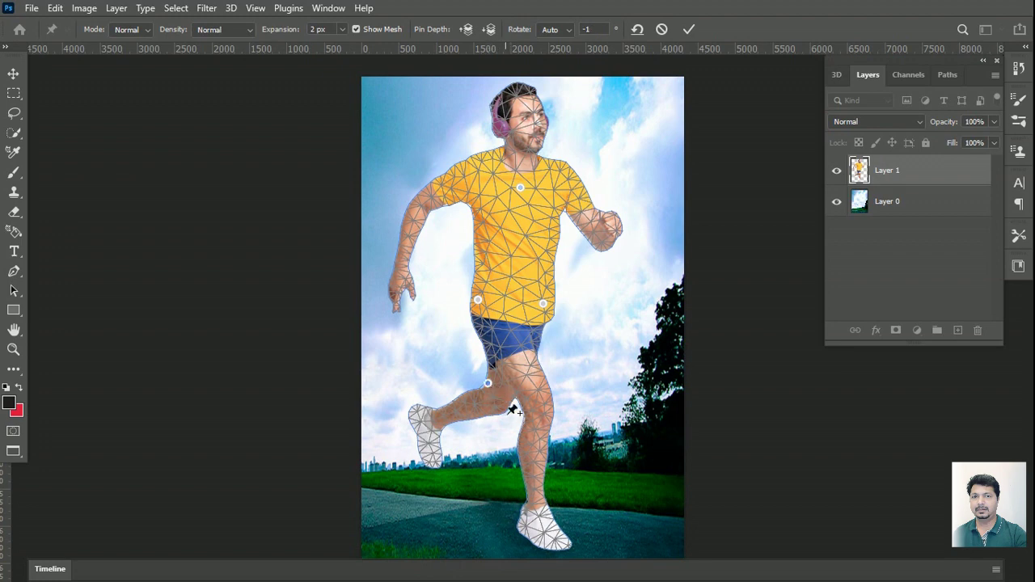
left_click(505, 398)
left_click(426, 434)
left_click_drag(428, 438, 476, 476)
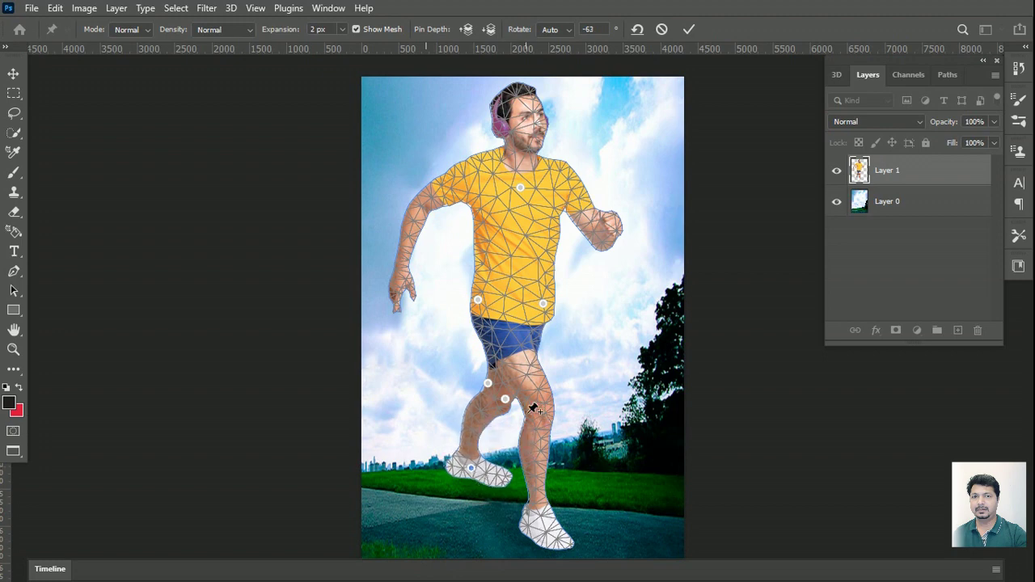
left_click(527, 398)
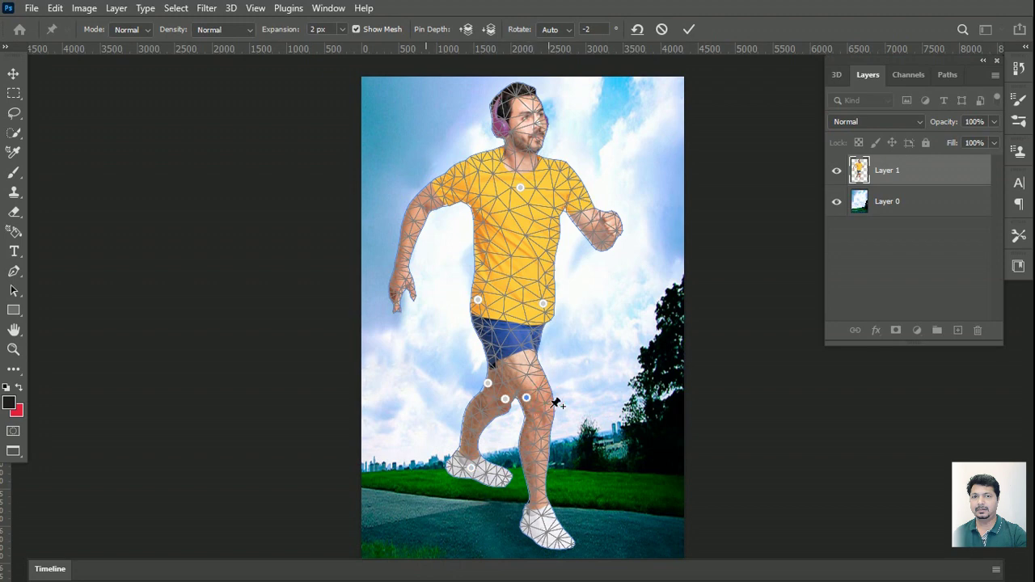
left_click(548, 396)
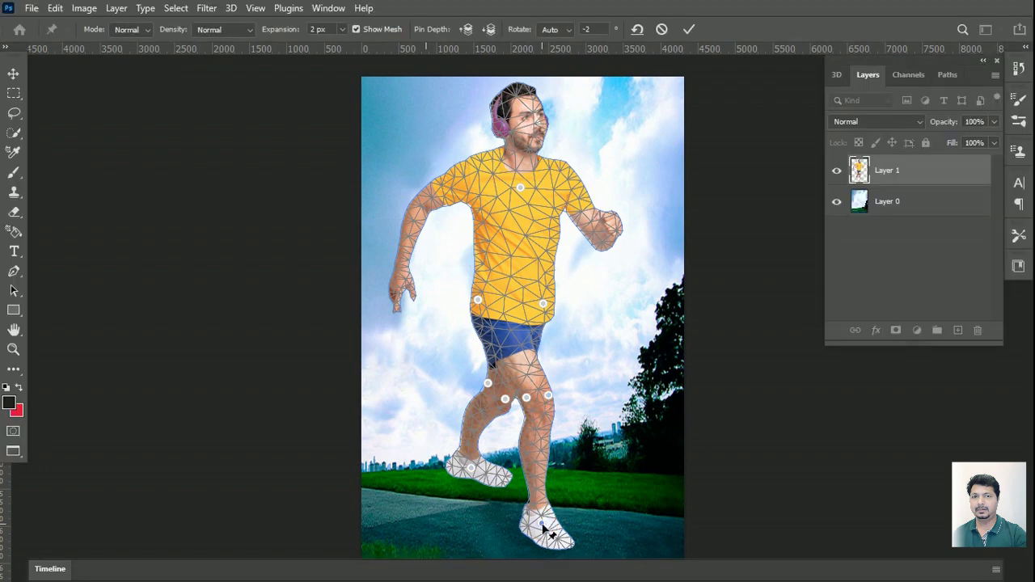
left_click_drag(543, 524, 526, 517)
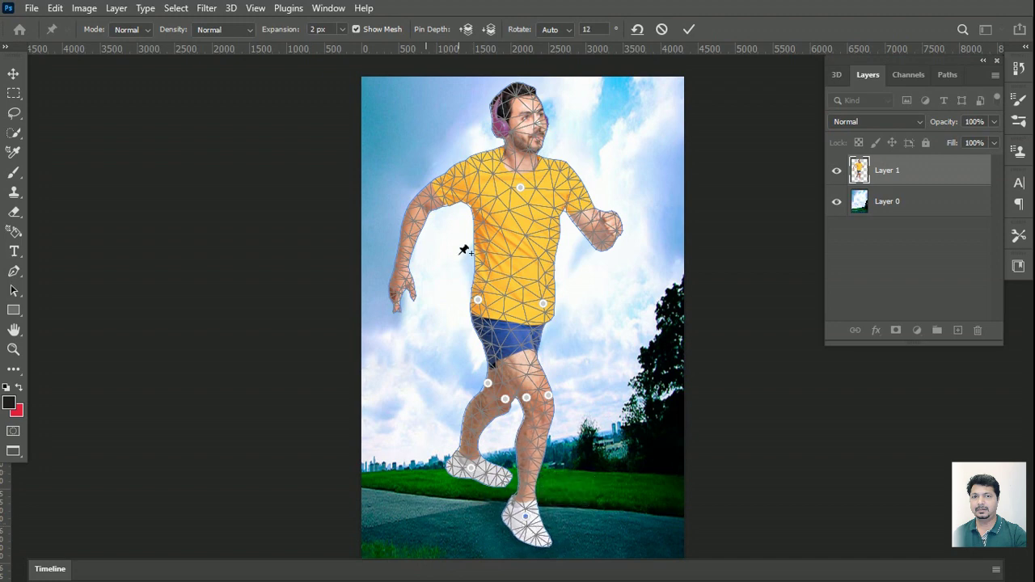
- Pin the left shoulder and upper arm, swinging the left-side hand inward to −43°
left_click(471, 166)
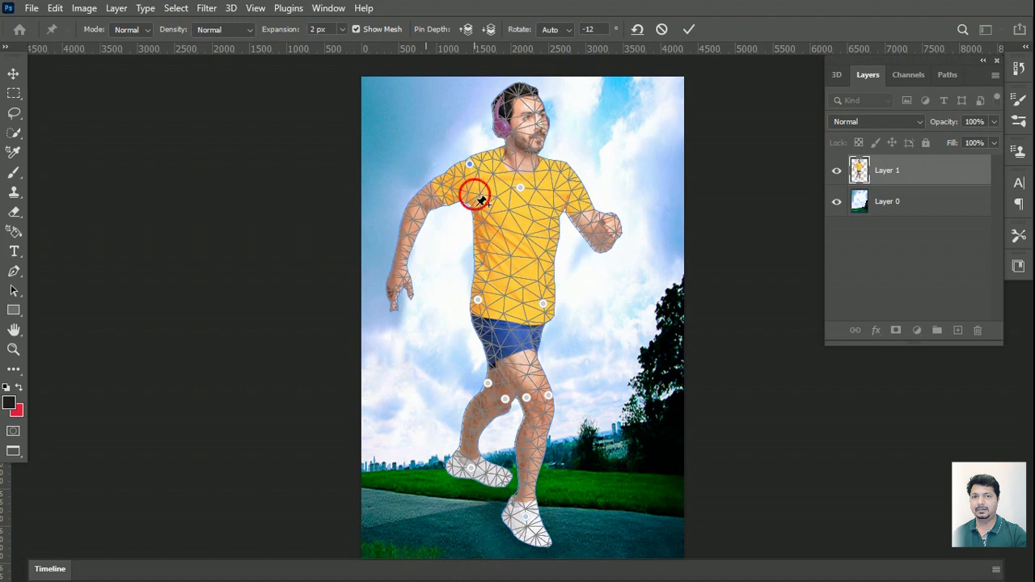
left_click(474, 194)
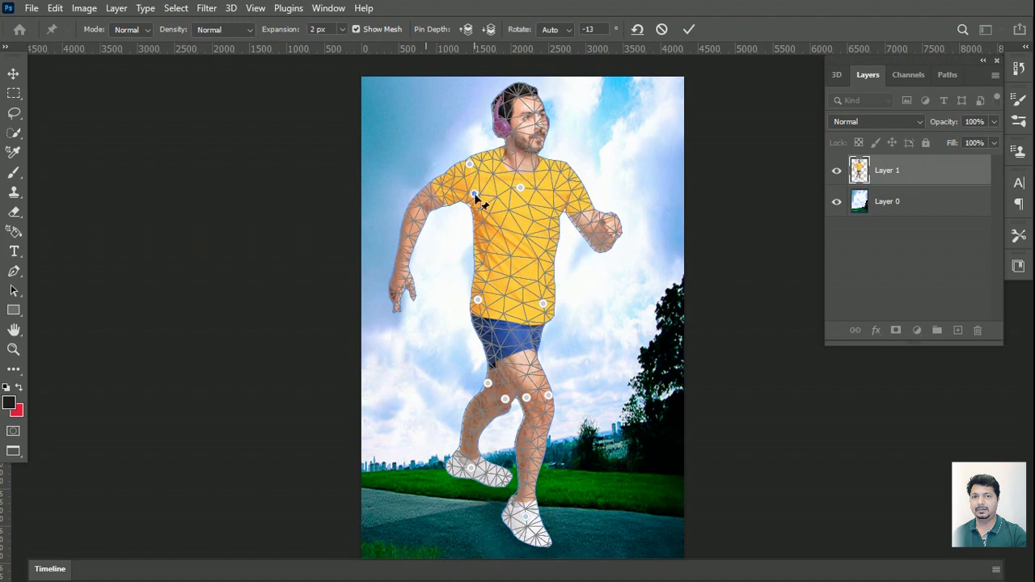
left_click(399, 279)
left_click_drag(399, 279, 442, 298)
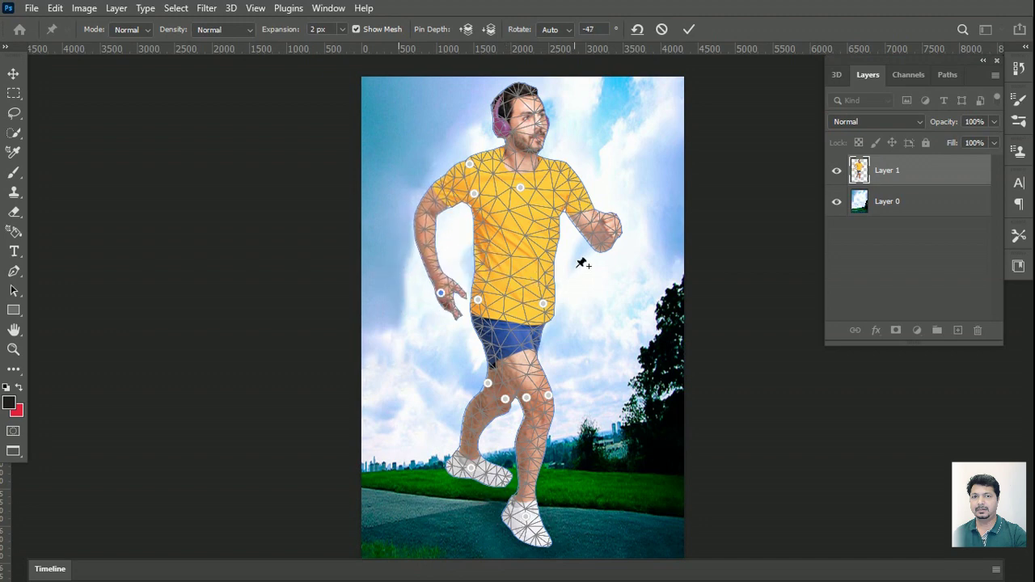
left_click(421, 219)
left_click_drag(421, 218, 428, 224)
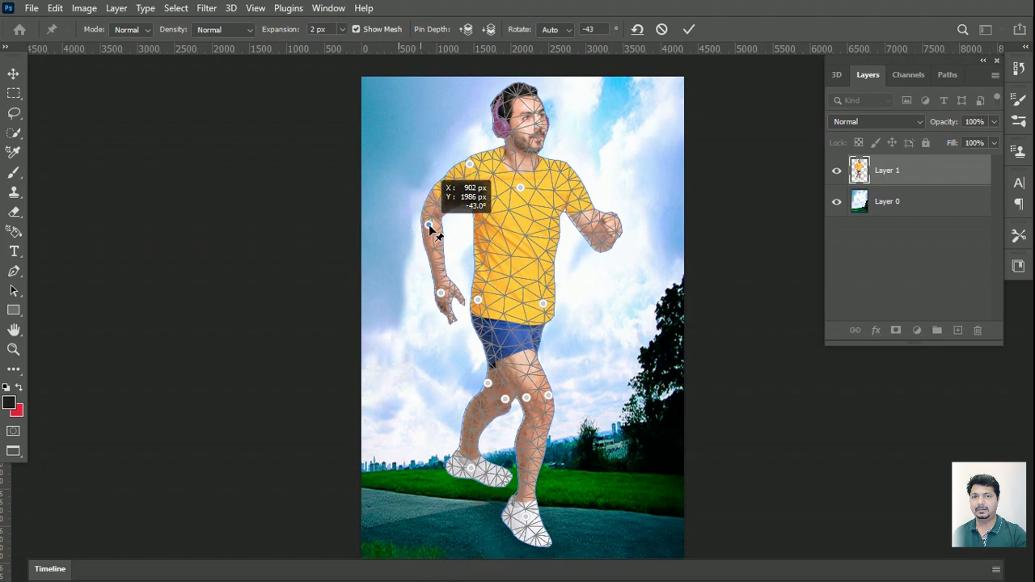
- Pin the right shoulder, upper arm and fist, lowering the fist to bend the forearm
left_click(569, 176)
left_click(567, 201)
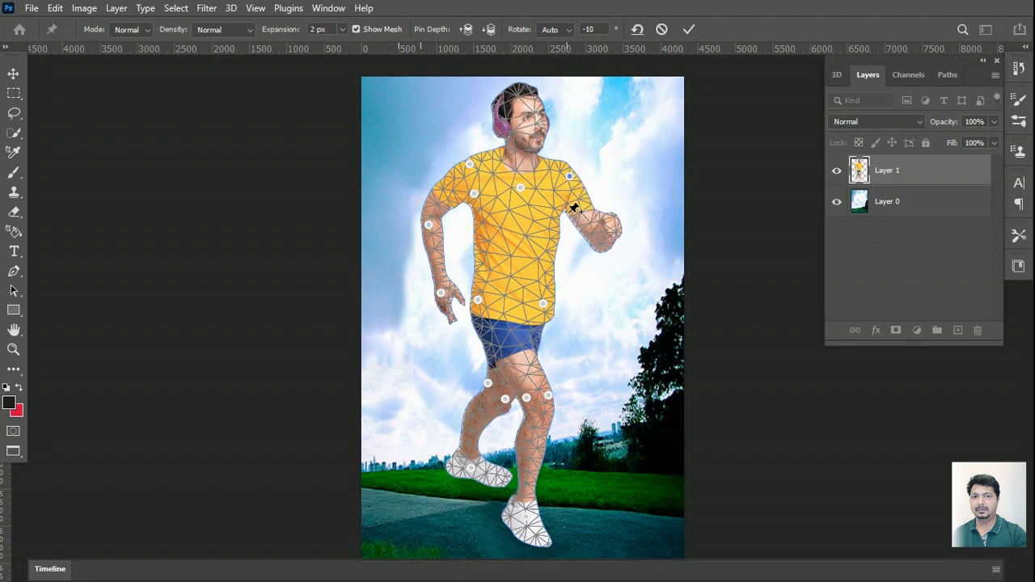
left_click(609, 233)
left_click_drag(609, 234, 591, 255)
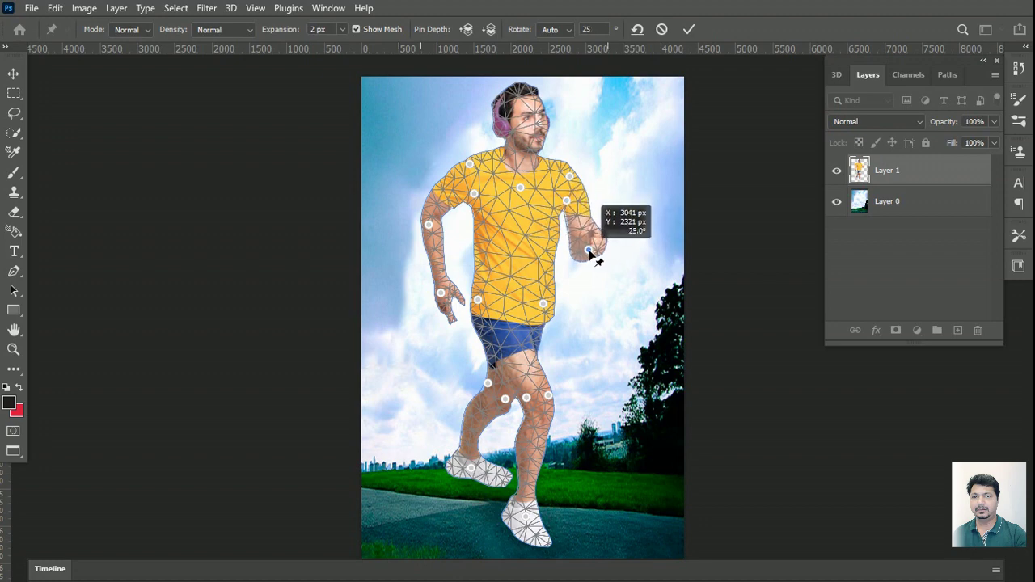
left_click_drag(590, 252, 591, 256)
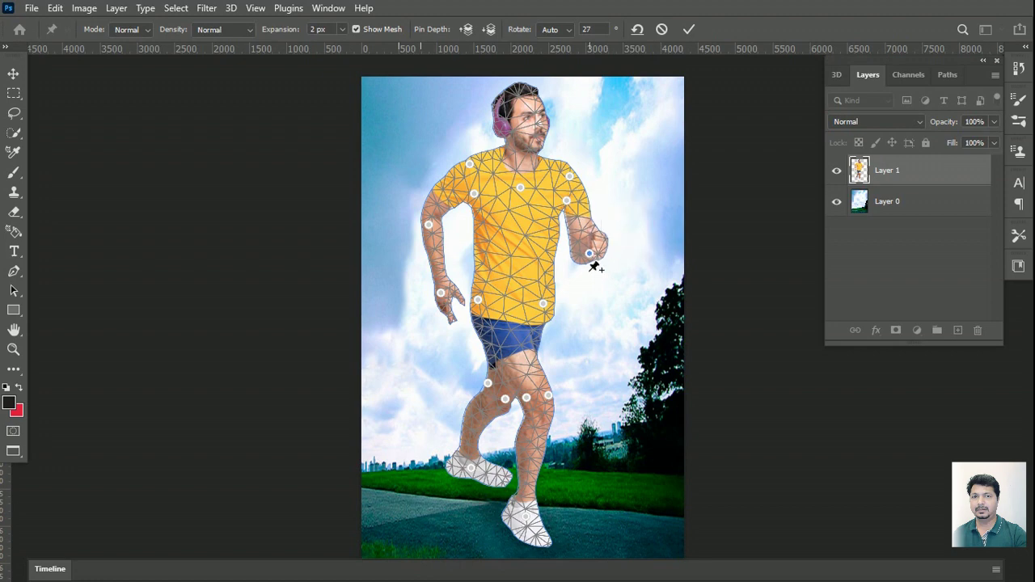
- Pin the collar in two places and the face, tilting the head to −6°
left_click(503, 157)
left_click(539, 162)
left_click(530, 128)
left_click_drag(532, 134, 536, 136)
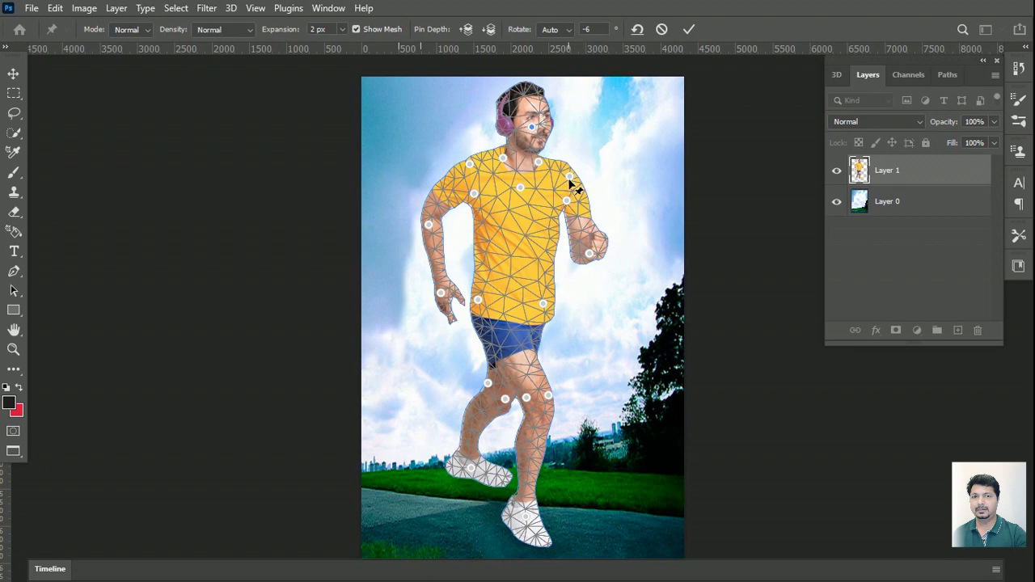
- Delete the right shoulder pin, rotate the head further, and commit the Puppet Warp
key("alt")
left_click(570, 179, "alt")
left_click_drag(556, 127, 555, 135)
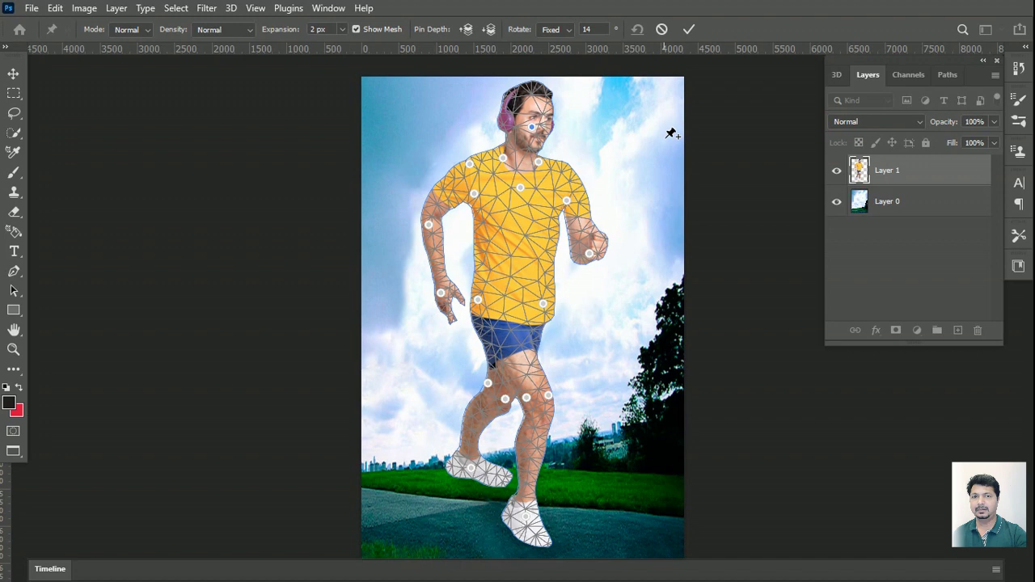
key("Return")
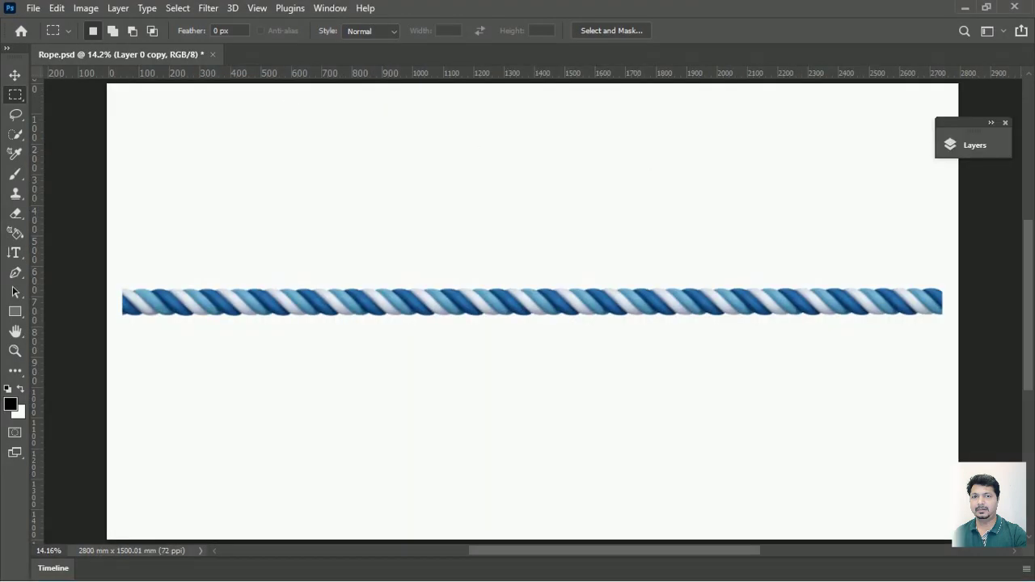
- Start Puppet Warp on the rope, pinning its middle, left end and a further point
left_click(57, 9)
left_click(165, 305)
left_click(370, 303)
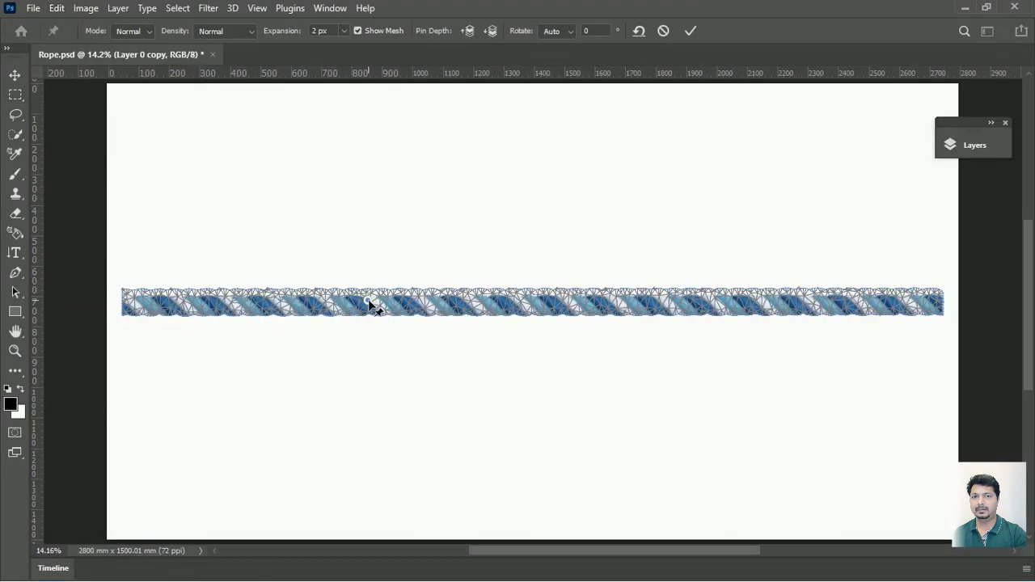
left_click(131, 304)
left_click(520, 307)
- Drag the rope ends and pins to curl the rope into an overlapping loop
left_click_drag(131, 304, 508, 163)
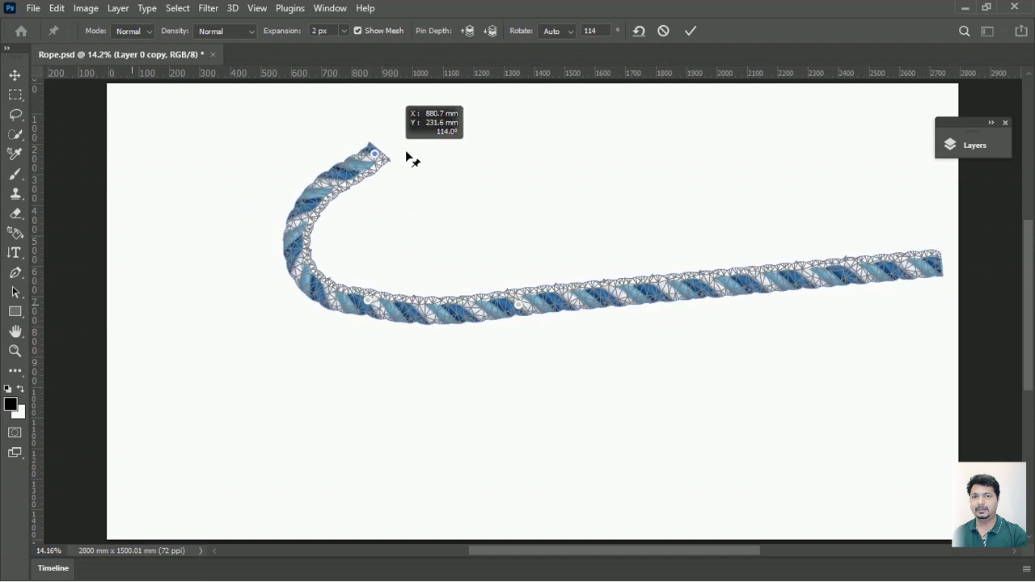
left_click_drag(939, 283, 198, 144)
left_click_drag(519, 306, 517, 319)
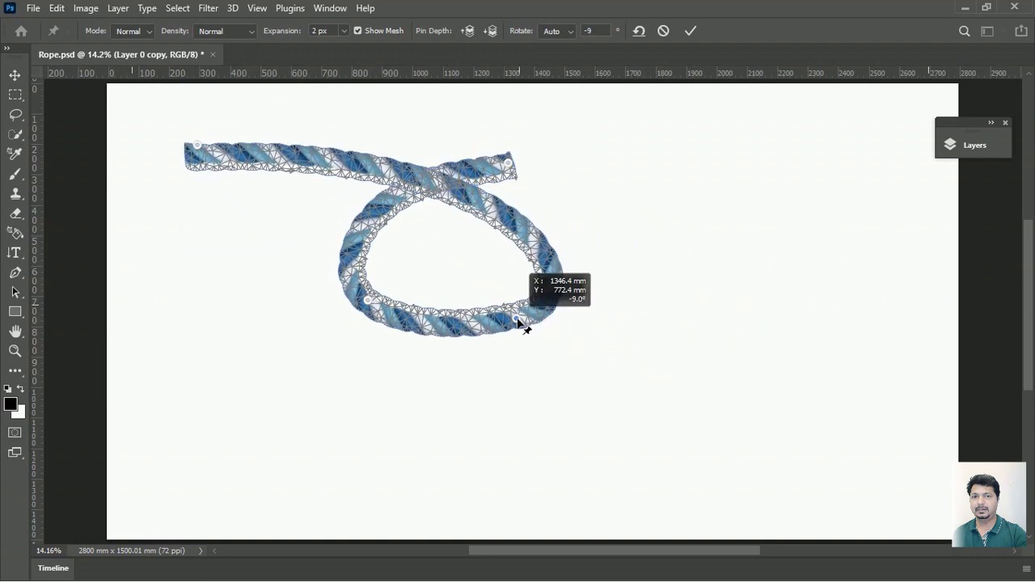
left_click_drag(368, 301, 374, 318)
left_click(509, 217)
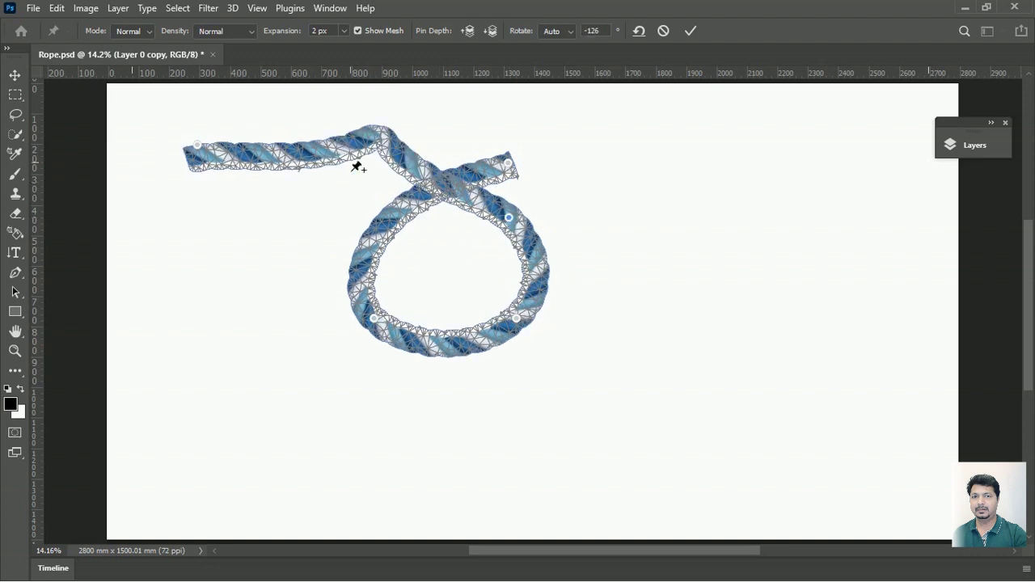
mouse_move(197, 145)
left_mouse_down()
mouse_move(203, 164)
mouse_move(142, 259)
mouse_move(508, 380)
left_mouse_up()
- Add a pin on the rope and drag pins to swing the top end across the loop
left_click(387, 205)
left_click_drag(509, 166, 491, 131)
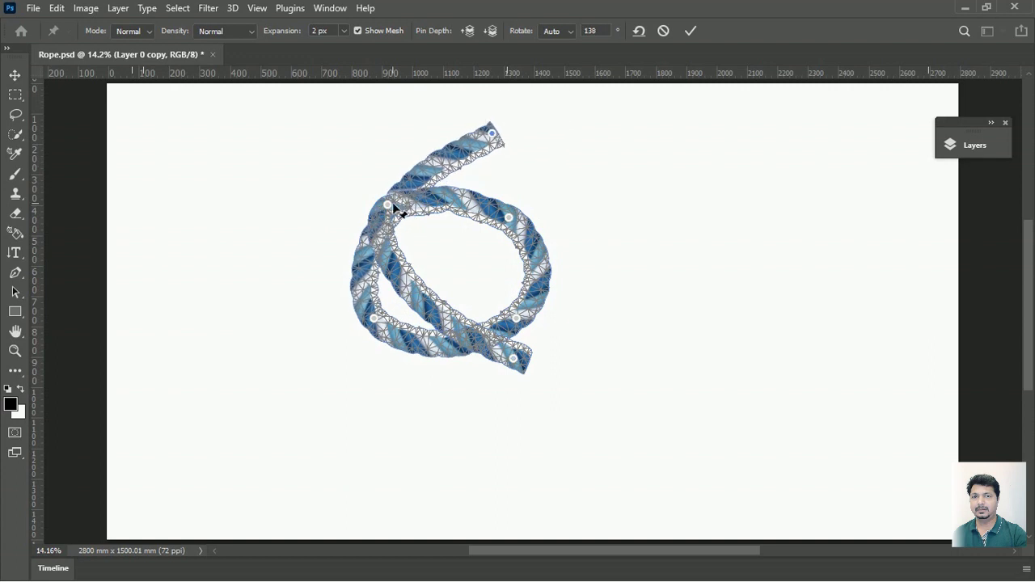
left_click_drag(388, 205, 345, 194)
left_click_drag(509, 218, 453, 155)
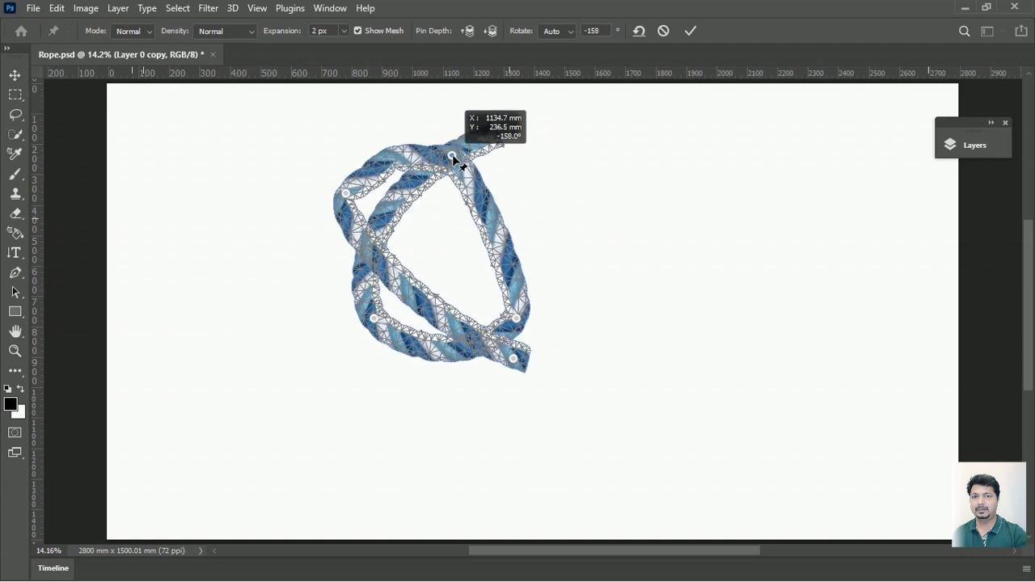
left_click_drag(516, 318, 507, 277)
left_click_drag(345, 193, 347, 225)
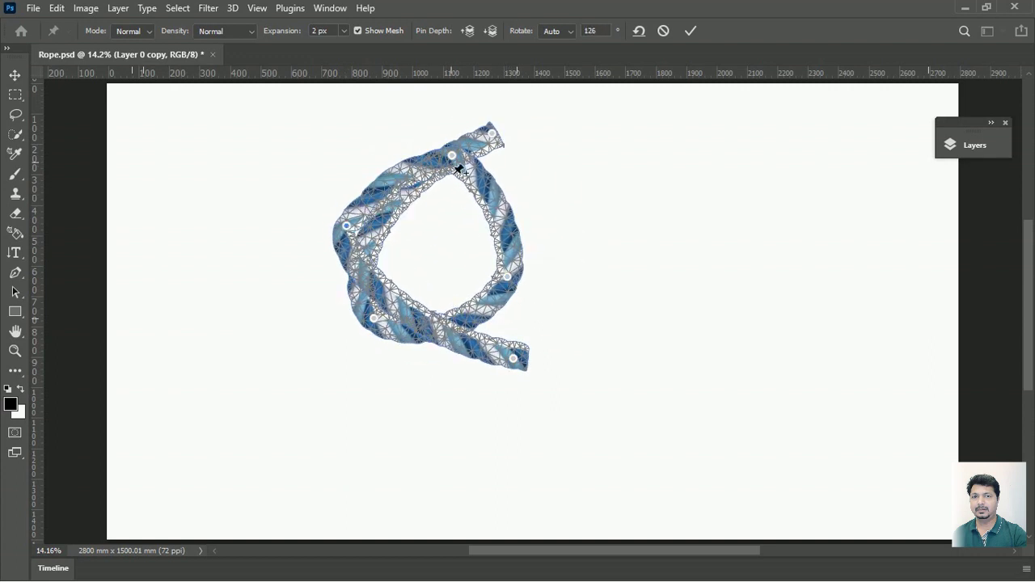
left_click_drag(452, 154, 431, 150)
left_click_drag(491, 133, 548, 194)
- Rotate the rope around the left-side and top loop pins to tighten the knot
left_click(346, 227)
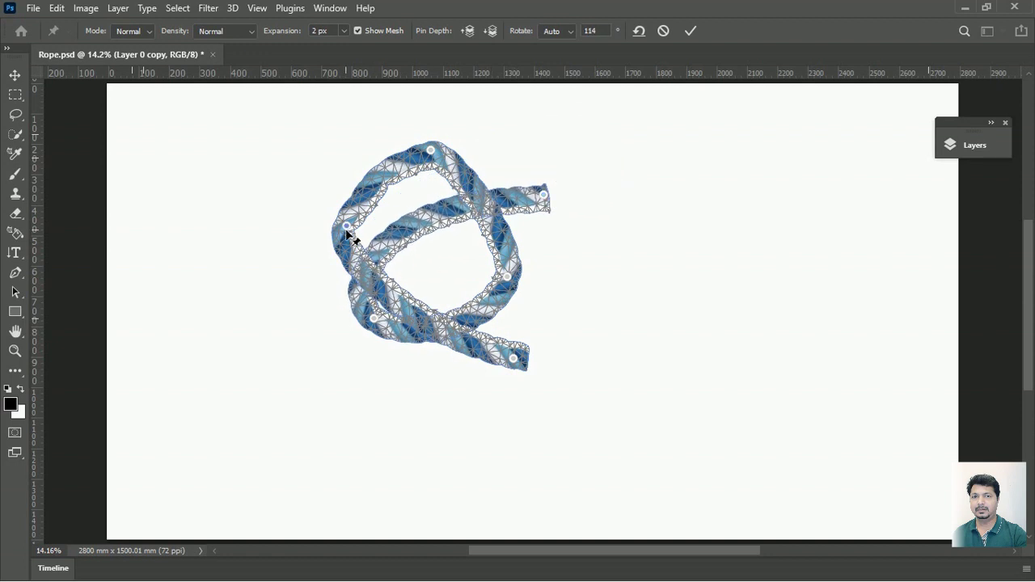
mouse_move(347, 230)
left_mouse_down()
mouse_move(326, 221)
mouse_move(356, 176)
left_mouse_up()
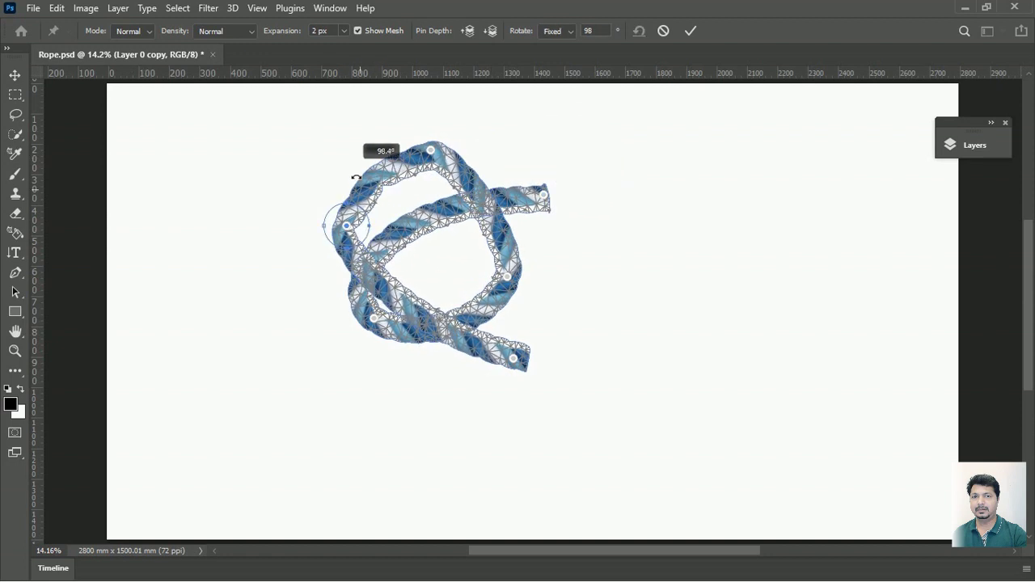
left_click(431, 150)
left_click_drag(441, 141, 427, 118)
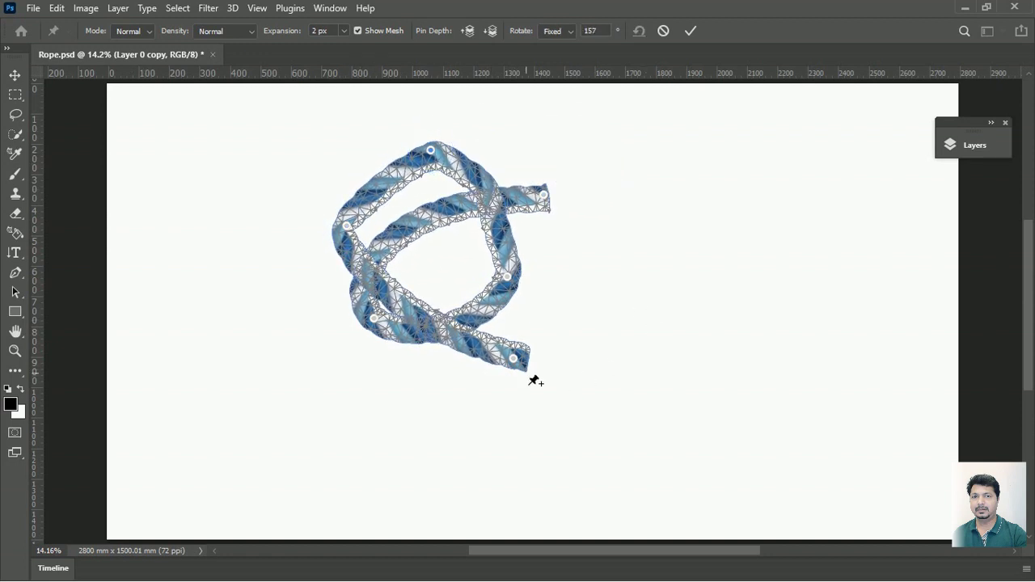
- Straighten the bottom rope end and shift the knot's left side to the right
left_click_drag(514, 359, 545, 338)
key("ctrl+plus")
key("ctrl+plus")
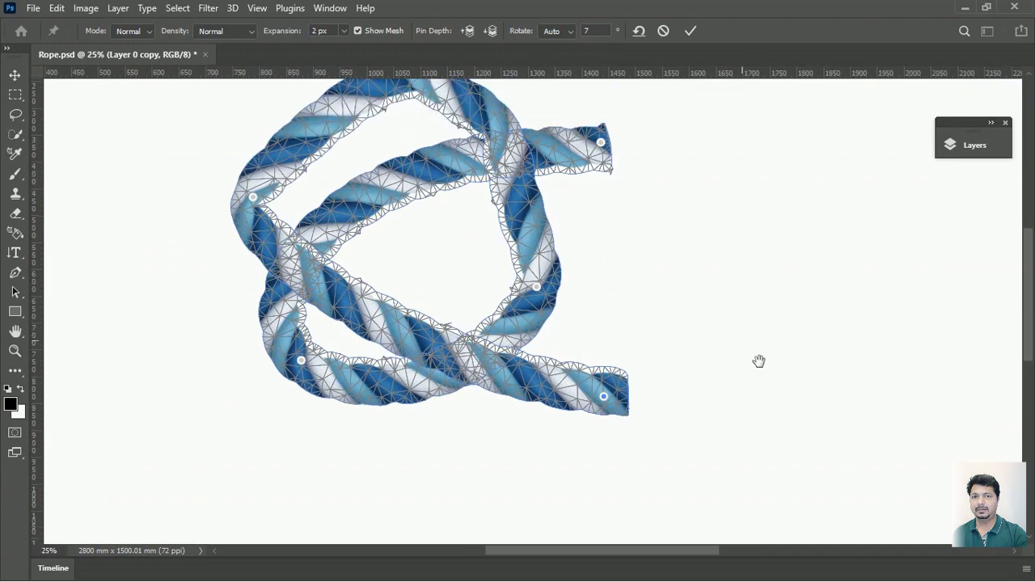
key("ctrl+plus")
key("ctrl+minus")
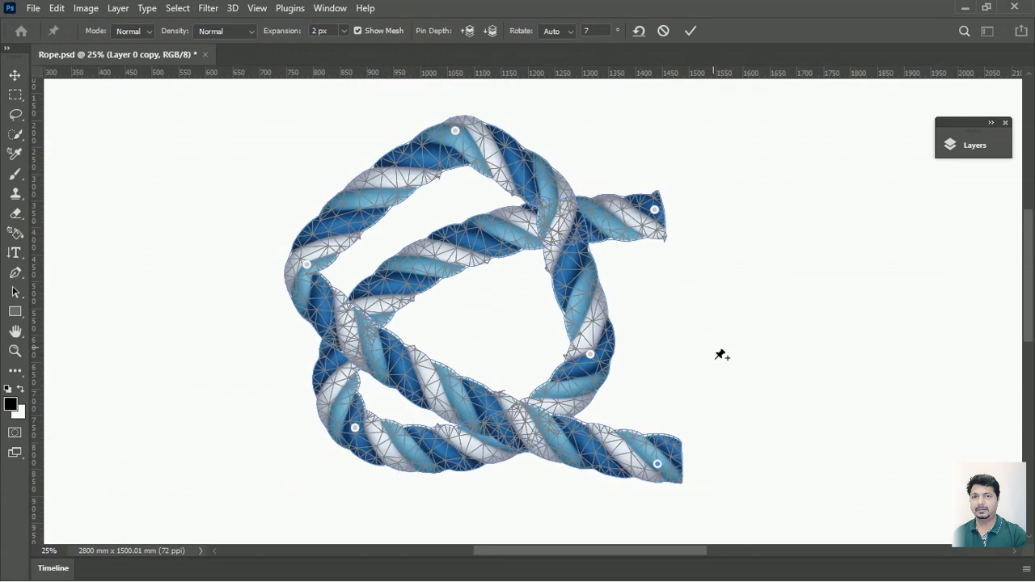
left_click_drag(306, 264, 350, 255)
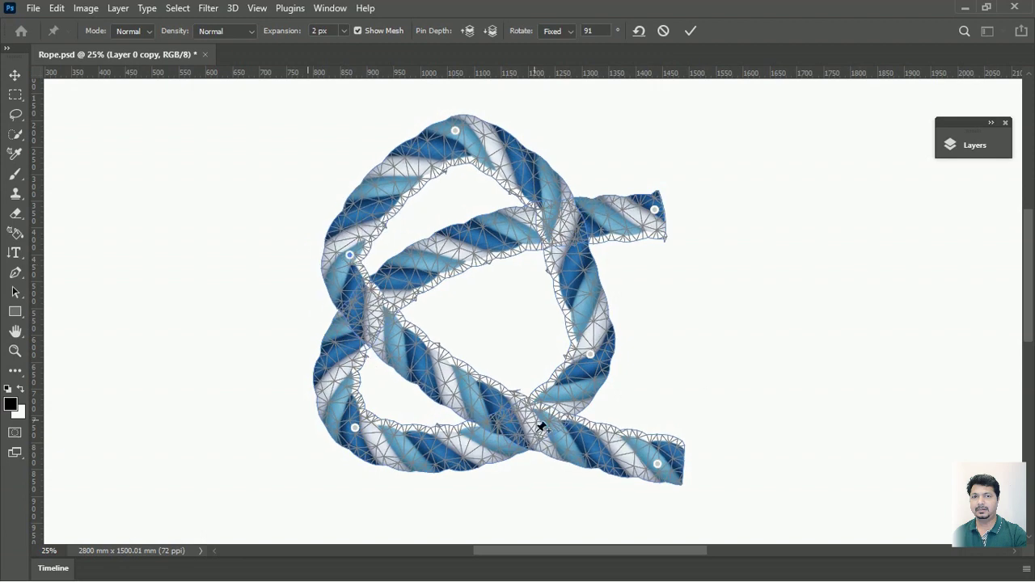
- Pin the lower rope strand and change its pin depth to reorder the crossings
left_click(565, 441)
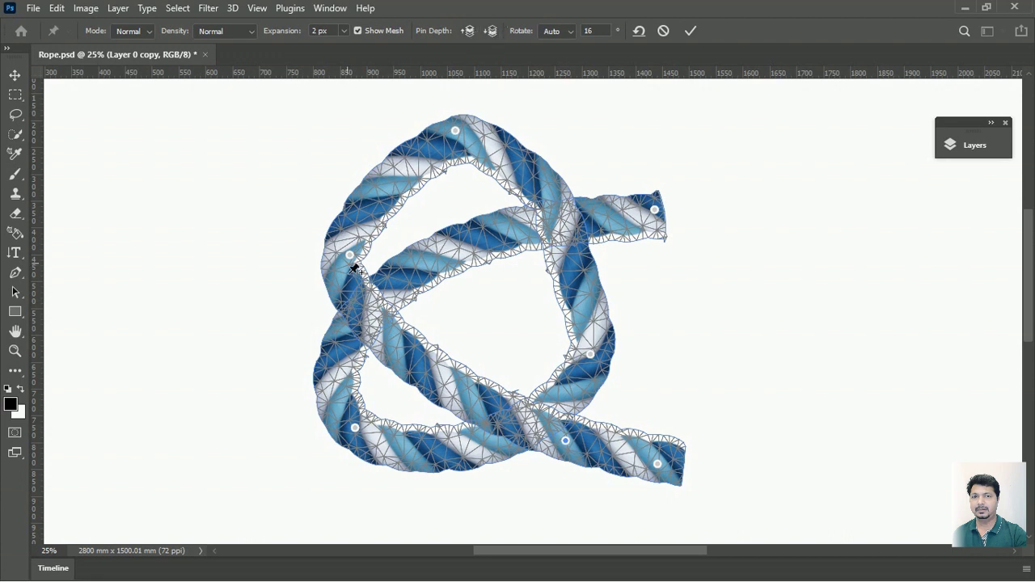
left_click(493, 32)
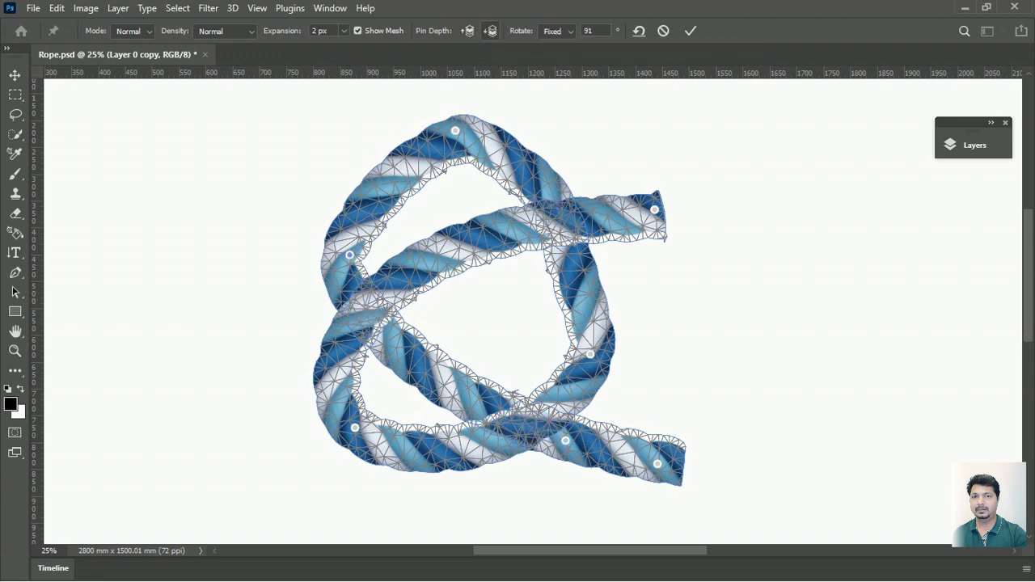
left_click(565, 441)
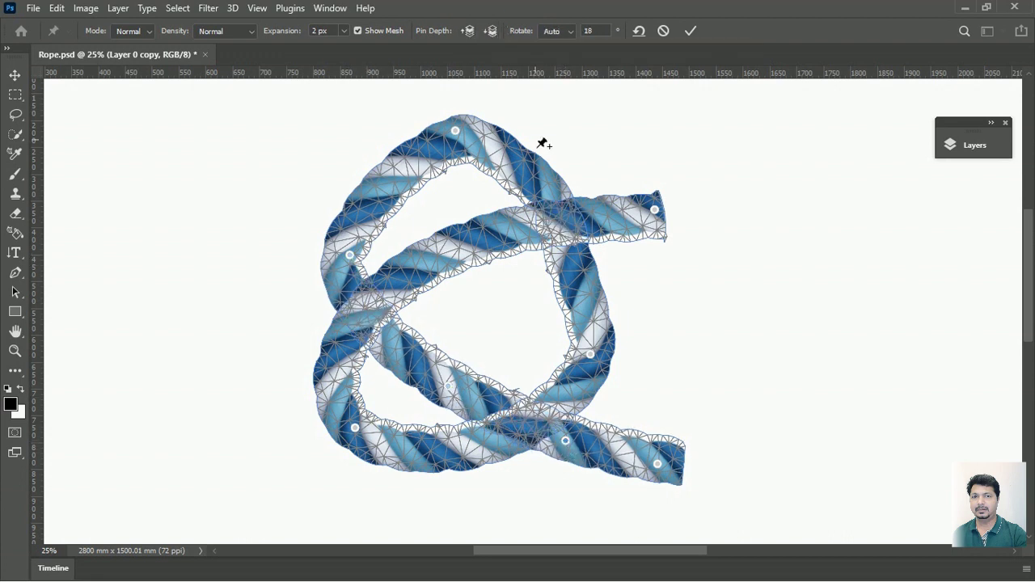
left_click(491, 31)
- Commit the Puppet Warp on the knotted blue-and-white rope
key("Return")
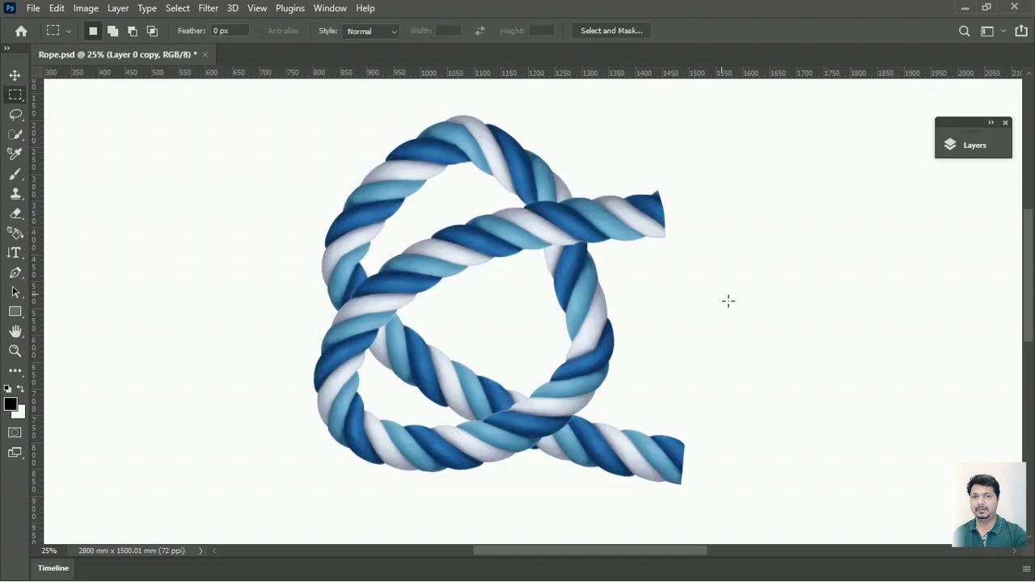